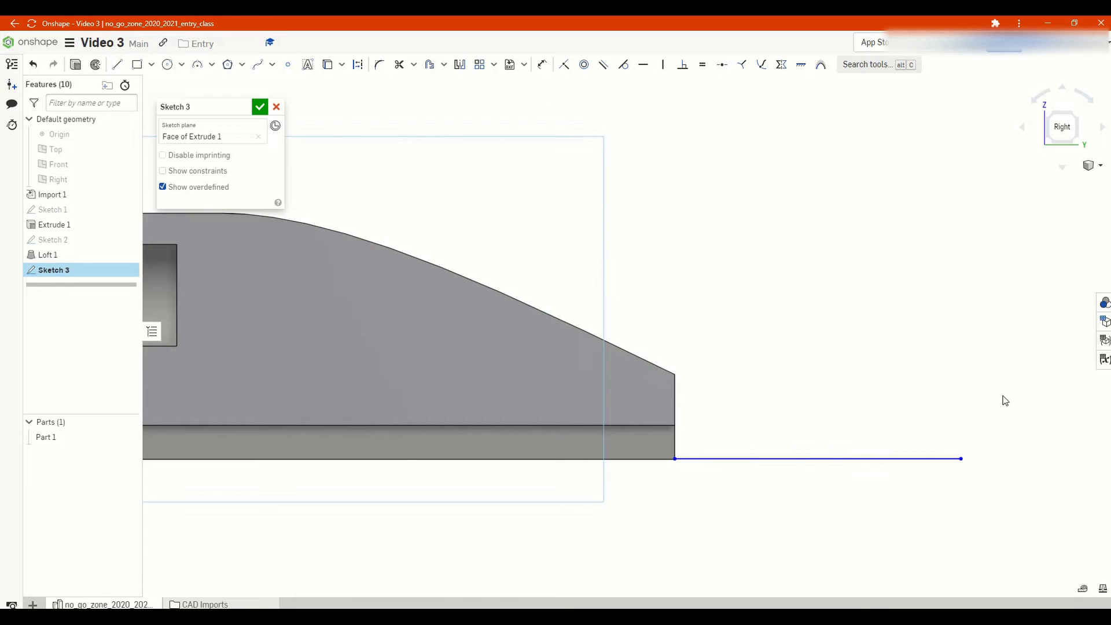
- Sketch a spline from the body's upper end corner through two intermediate points down to the horizontal base line
right_click(1003, 400)
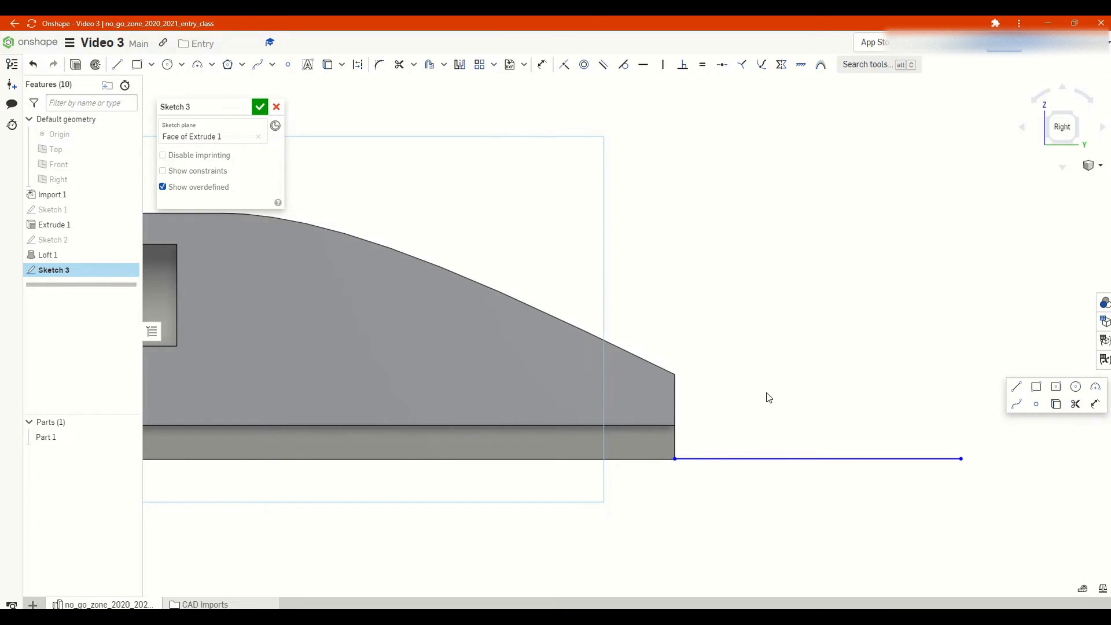
left_click(1016, 403)
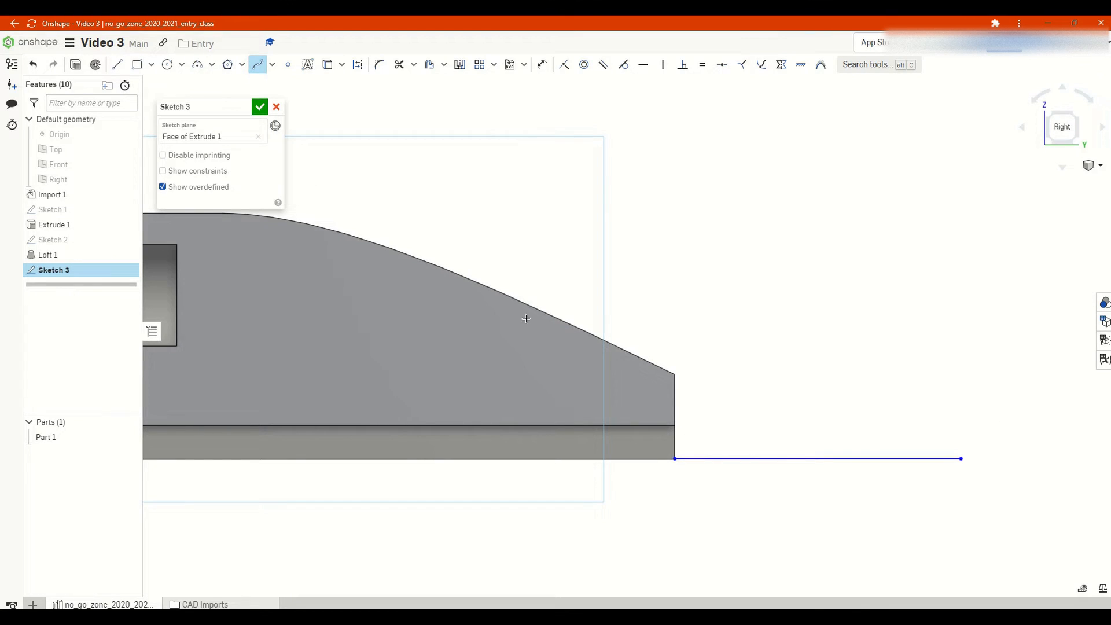
left_click(675, 367)
left_click(784, 396)
left_click(878, 435)
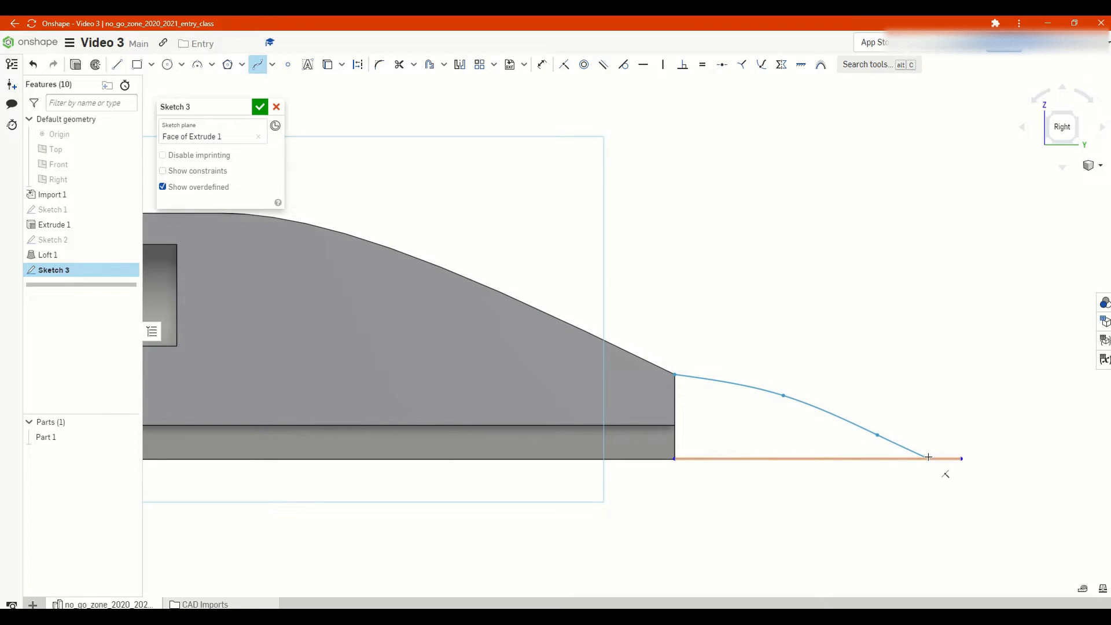
double_click(928, 457)
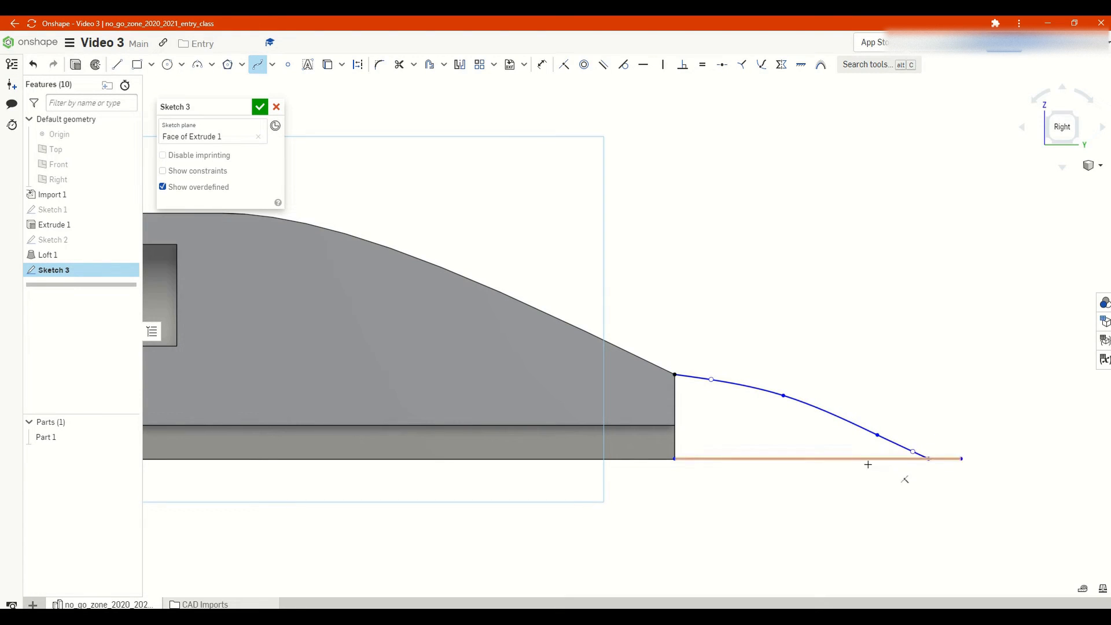
key("Escape")
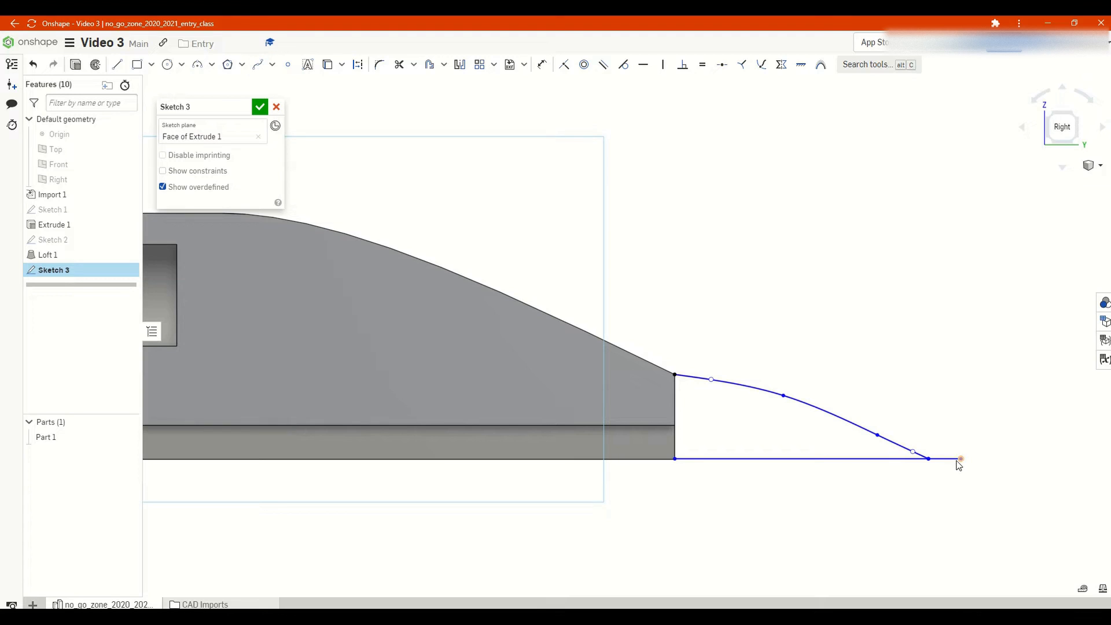
- Trim the base line's overhang beyond the spline and close the profile with a vertical line along the body's end edge
key("m")
key("Escape")
key("l")
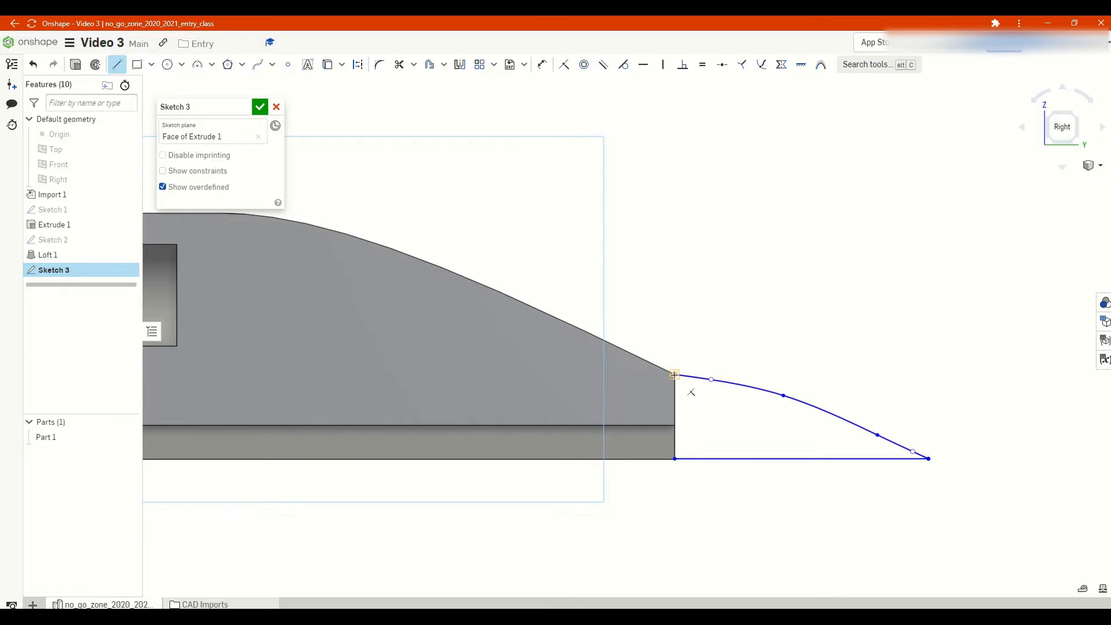
left_click(675, 376)
left_click(675, 459)
key("Escape")
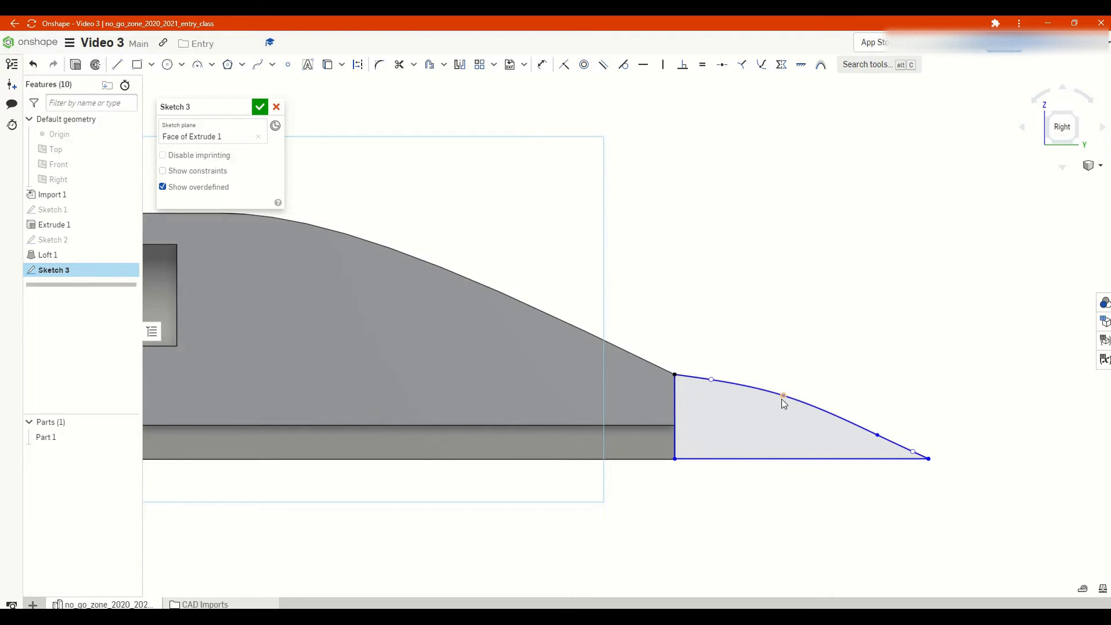
- Smooth the side spline by adjusting its upper intermediate point and start tangent handle, and accept Sketch 3
left_click_drag(783, 399, 781, 401)
mouse_move(710, 377)
left_mouse_down()
mouse_move(715, 345)
mouse_move(719, 383)
left_mouse_up()
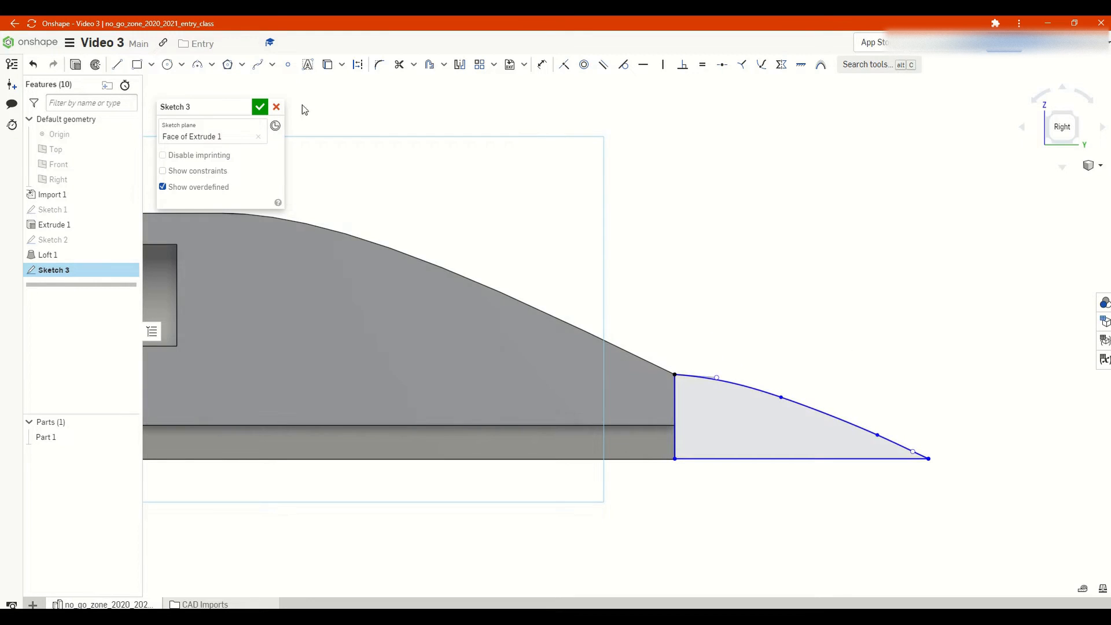
left_click(260, 109)
- Start a sketch on the body's bottom face and draw a line across the full width of its end edge
mouse_move(851, 327)
right_mouse_down()
mouse_move(724, 325)
mouse_move(744, 265)
right_mouse_up()
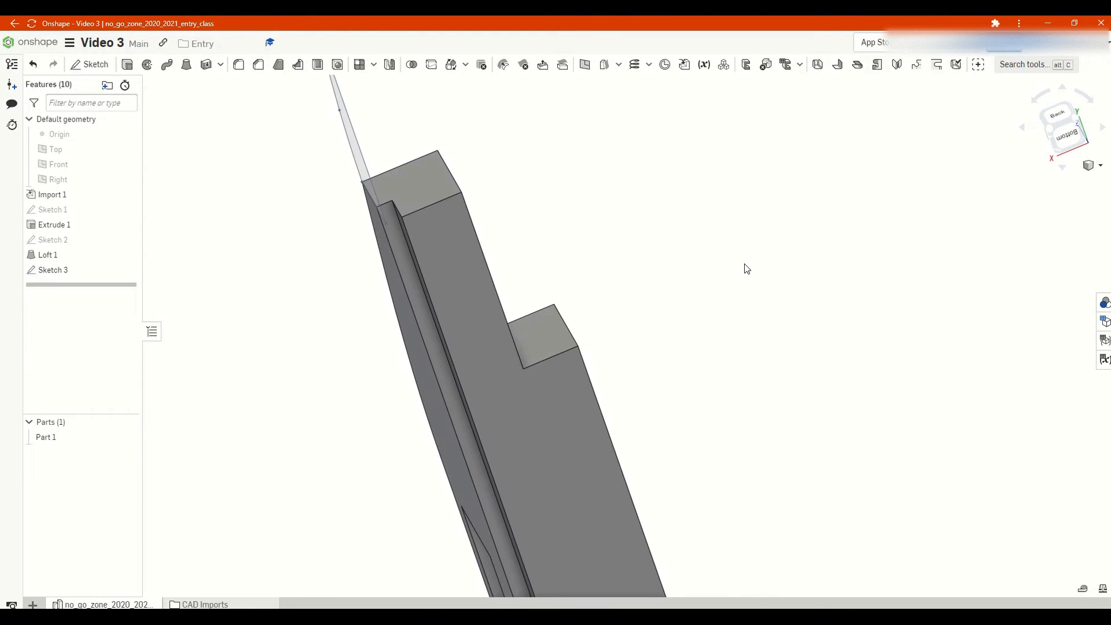
left_click(450, 238)
key("shift+s")
key("n")
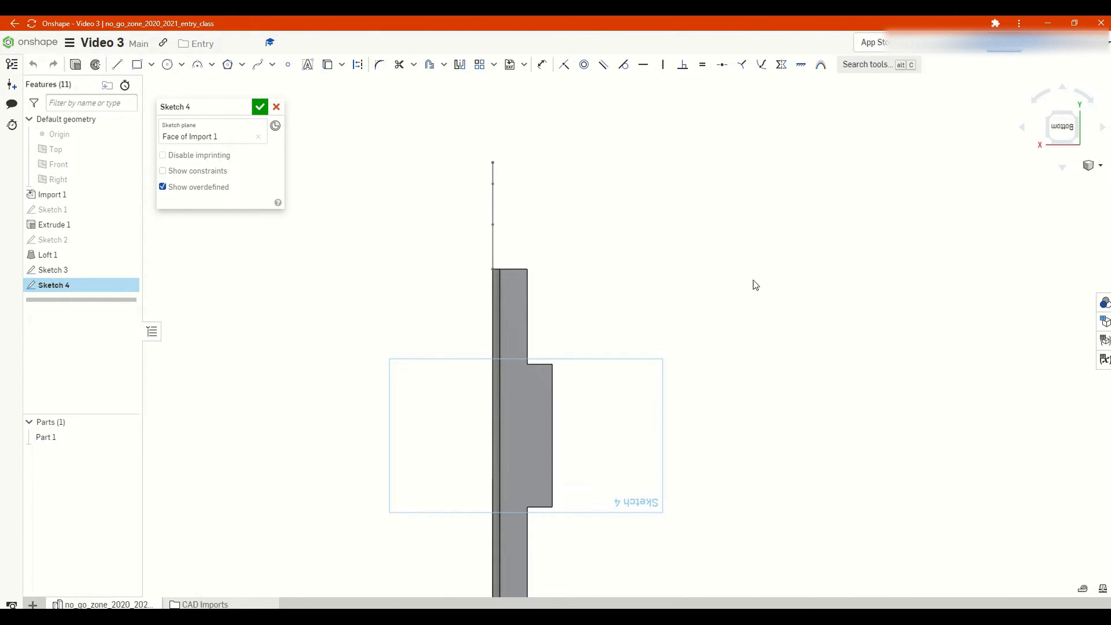
scroll(489, 113, "up", 5)
scroll(497, 200, "down", 2)
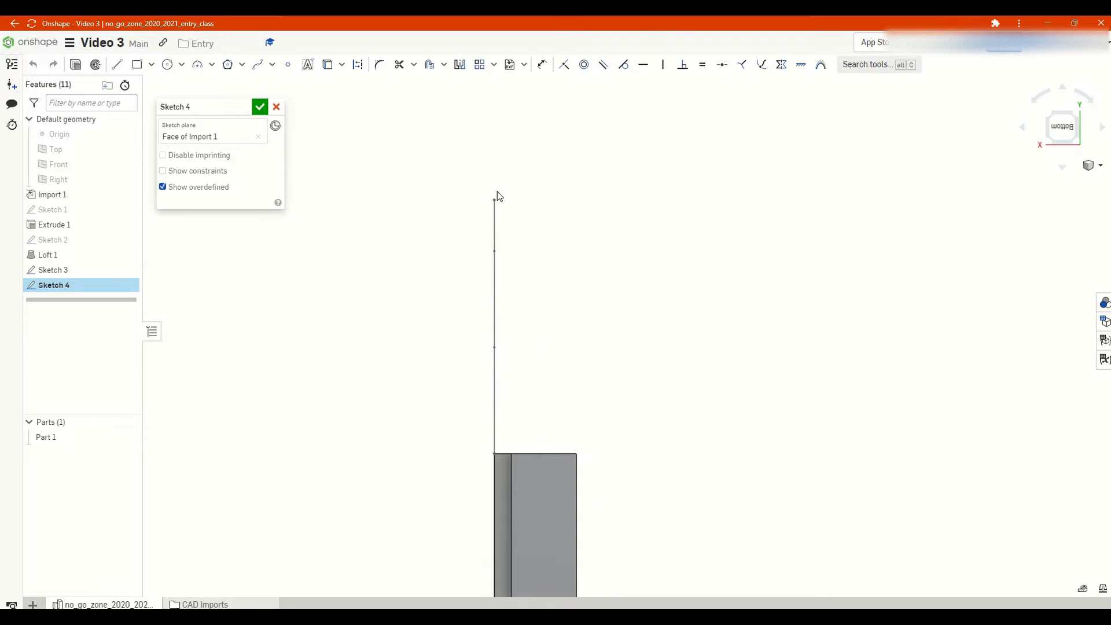
key("l")
left_click(494, 453)
left_click(576, 453)
key("Escape")
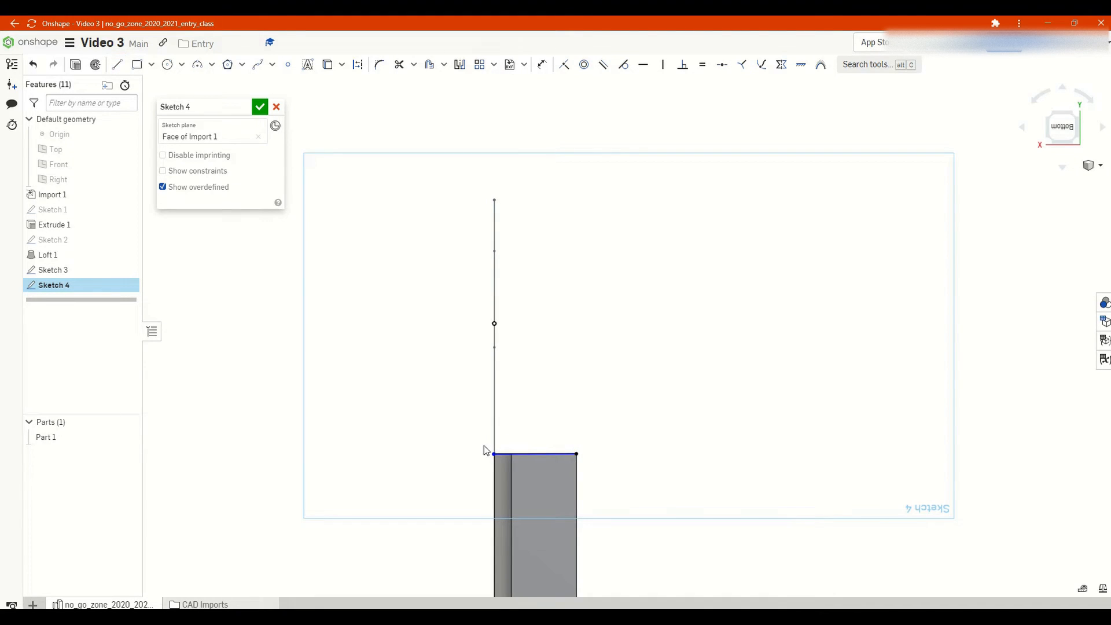
- Draw a line about 45 mm long from the end edge's inner corner to the tip of the side profile
key("l")
left_click(494, 454)
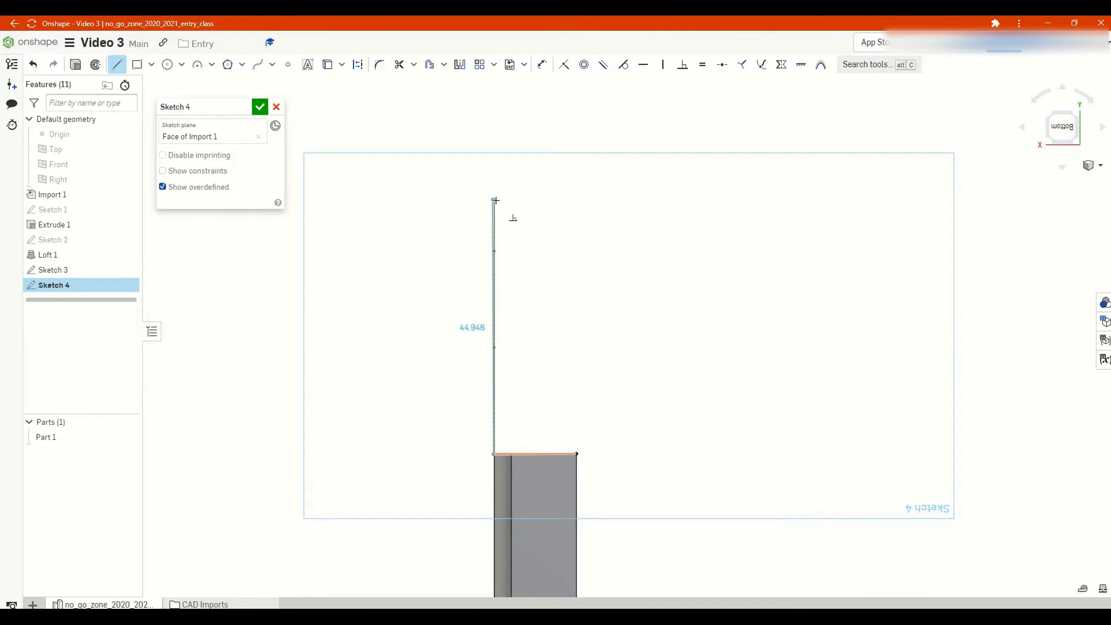
scroll(495, 202, "up", 5)
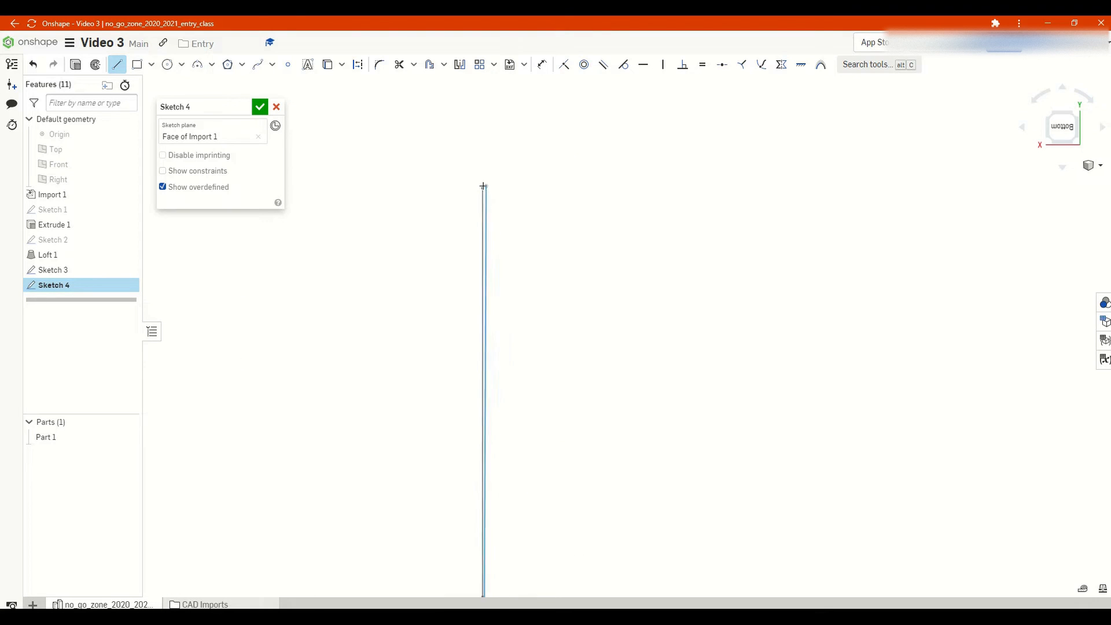
left_click(483, 190)
key("Escape")
scroll(483, 191, "down", 5)
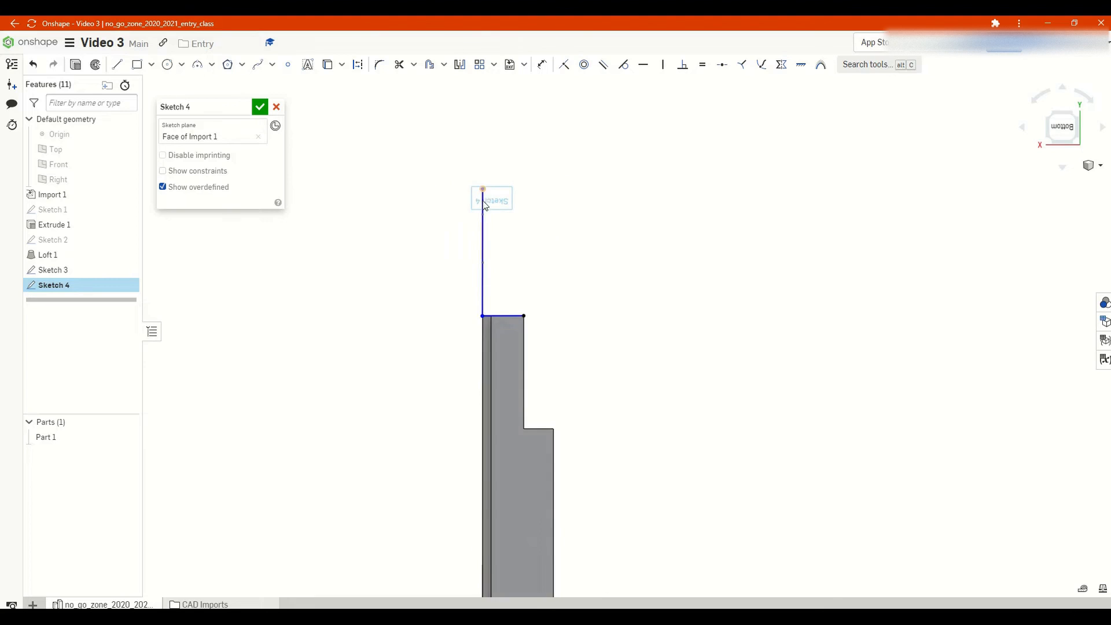
- Sketch a spline from the tip through two intermediate points to the outer corner of the end edge, closing the bottom profile
scroll(474, 163, "up", 5)
scroll(445, 162, "down", 2)
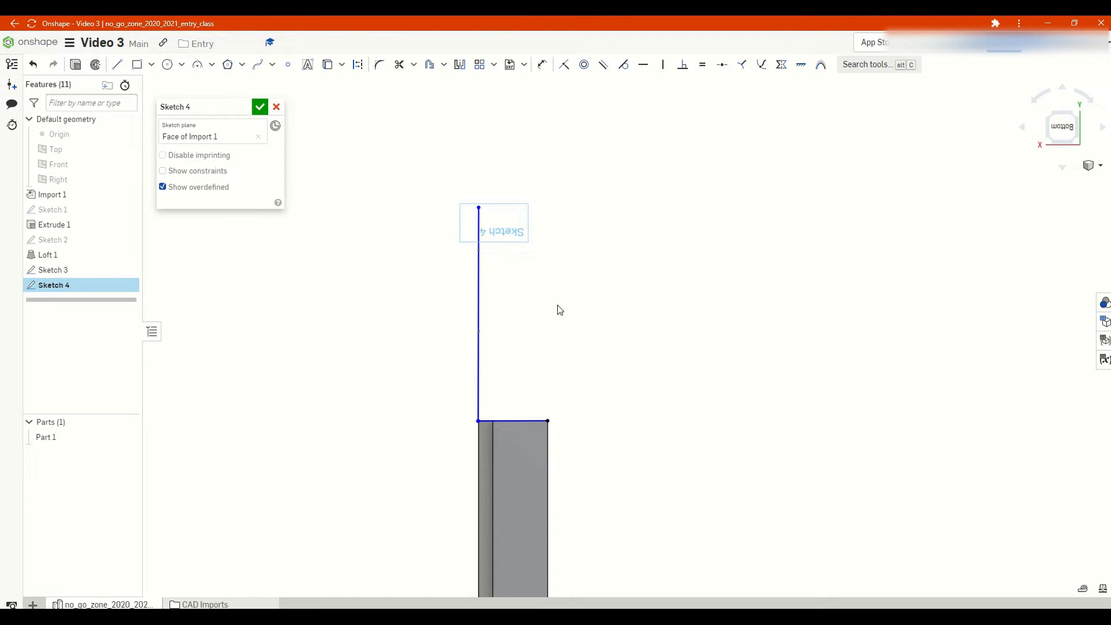
scroll(553, 321, "up", 3)
scroll(553, 326, "down", 2)
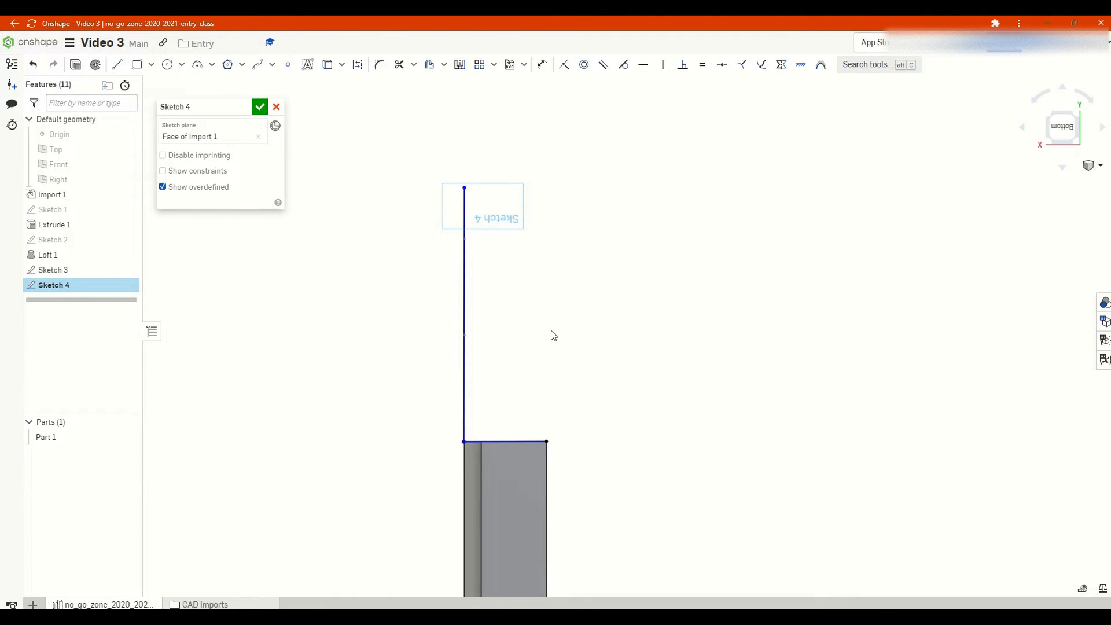
key("s")
left_click(564, 342)
left_click(465, 187)
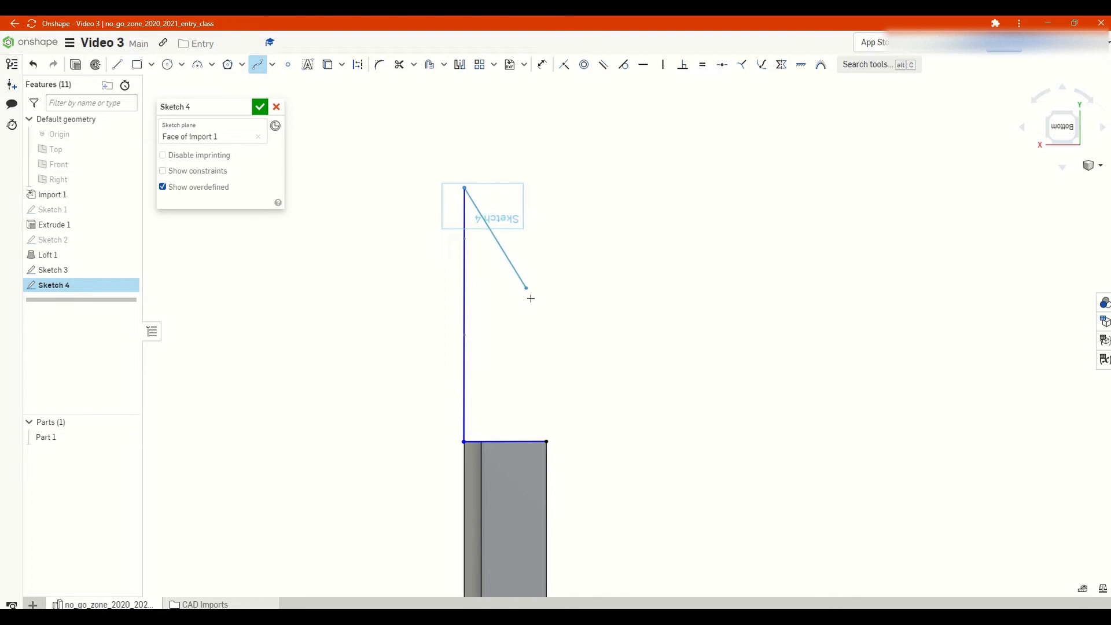
left_click(499, 227)
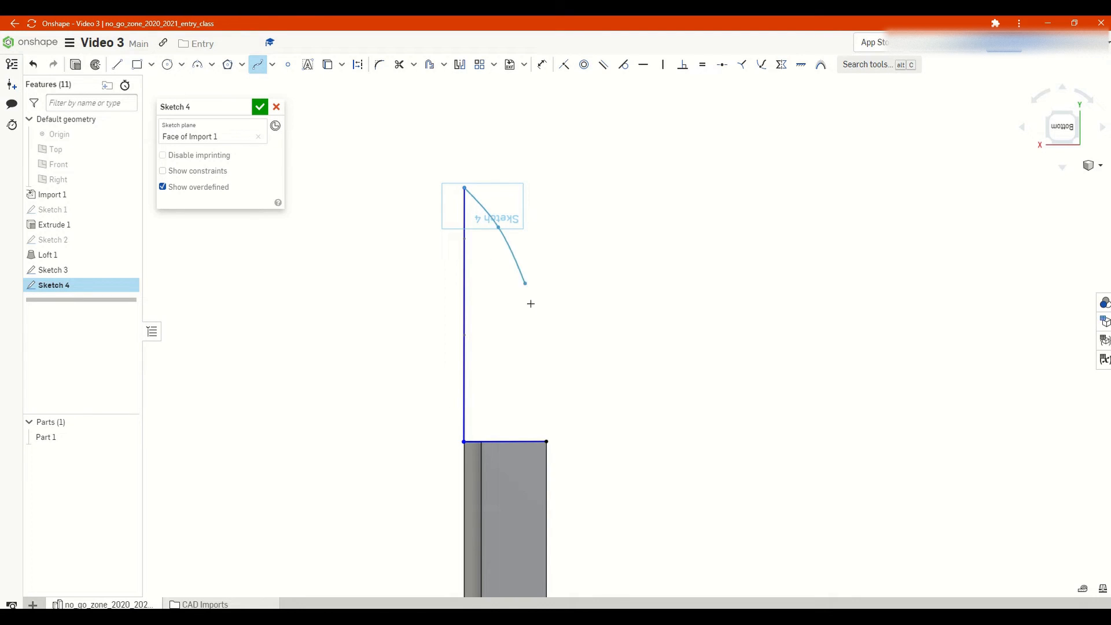
left_click(542, 366)
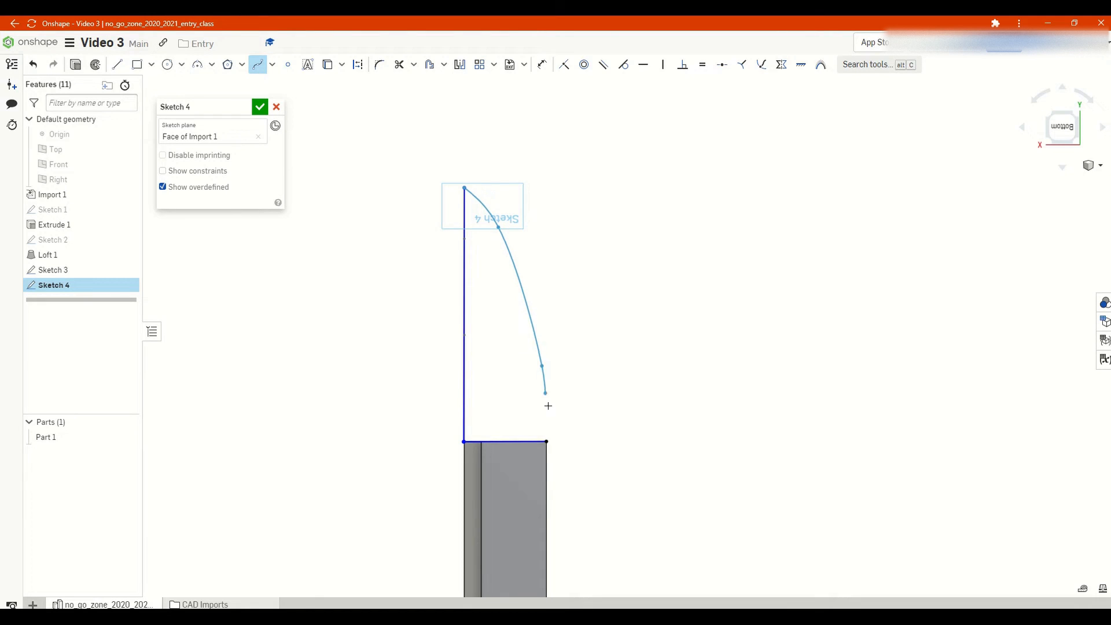
left_click(546, 441)
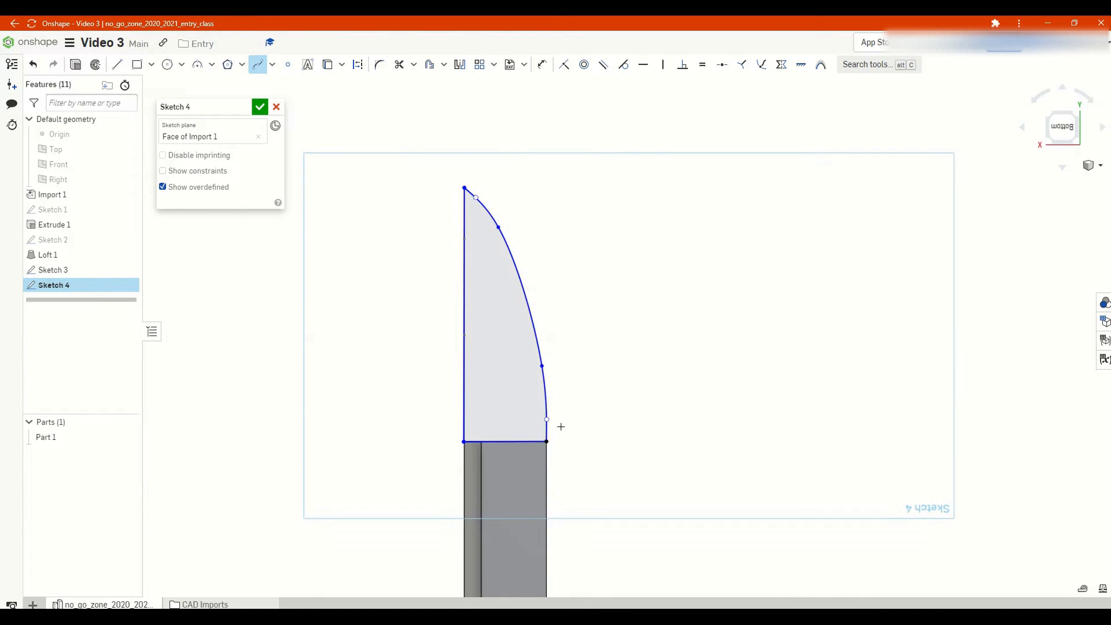
key("Escape")
- Refine the bottom spline by adjusting its end tangent handle and the intermediate point nearest the body, and accept Sketch 4
left_click_drag(547, 419, 546, 418)
left_click_drag(542, 366, 537, 367)
scroll(573, 301, "down", 4)
mouse_move(574, 330)
right_mouse_down()
mouse_move(576, 383)
mouse_move(551, 435)
right_mouse_up()
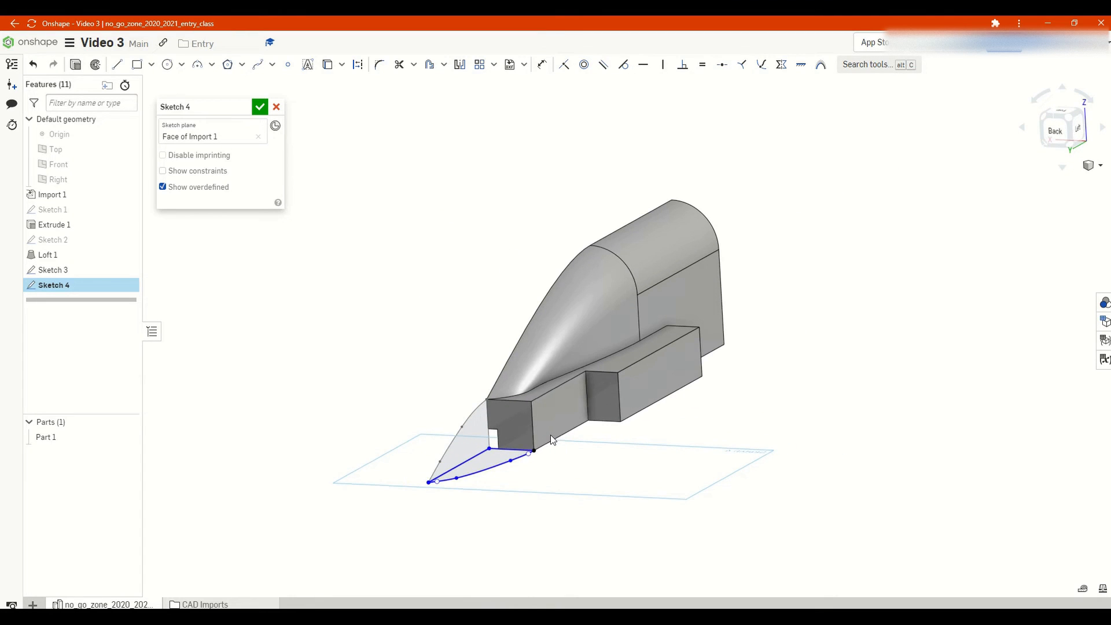
left_click(259, 108)
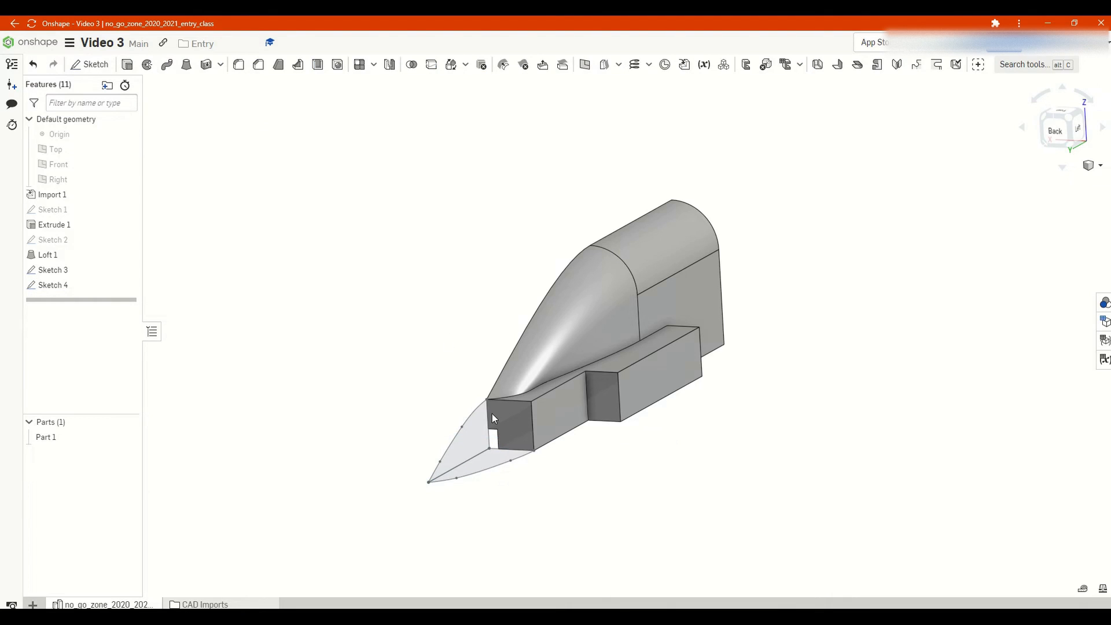
- Sketch a three-point arc on the body's end face from the upper inner corner to the lower outer corner, and accept it
left_click(515, 422)
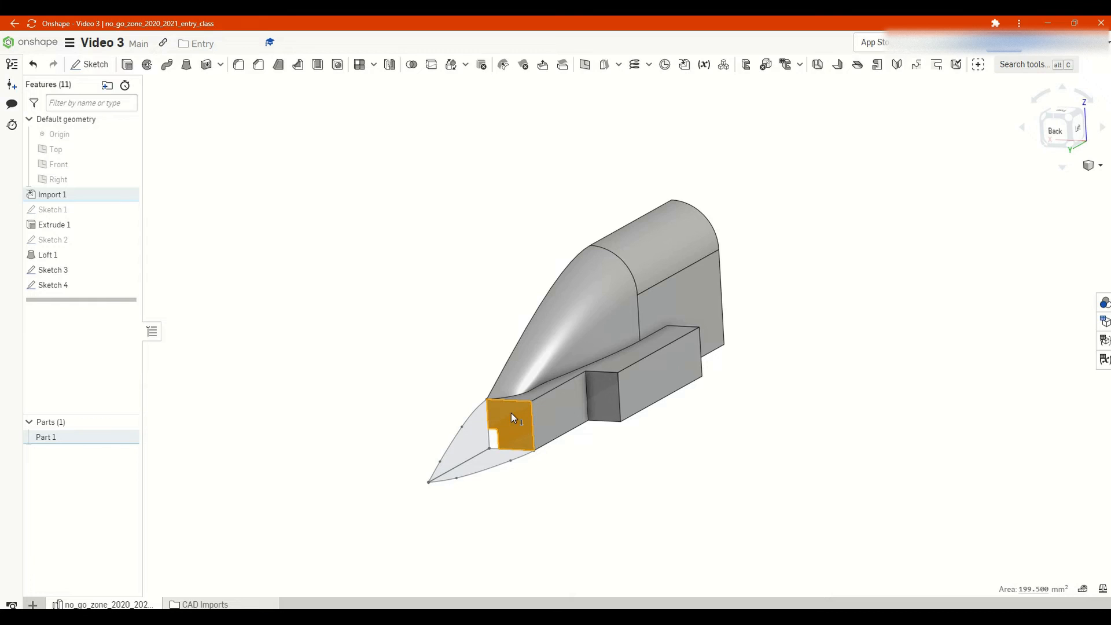
key("shift+s")
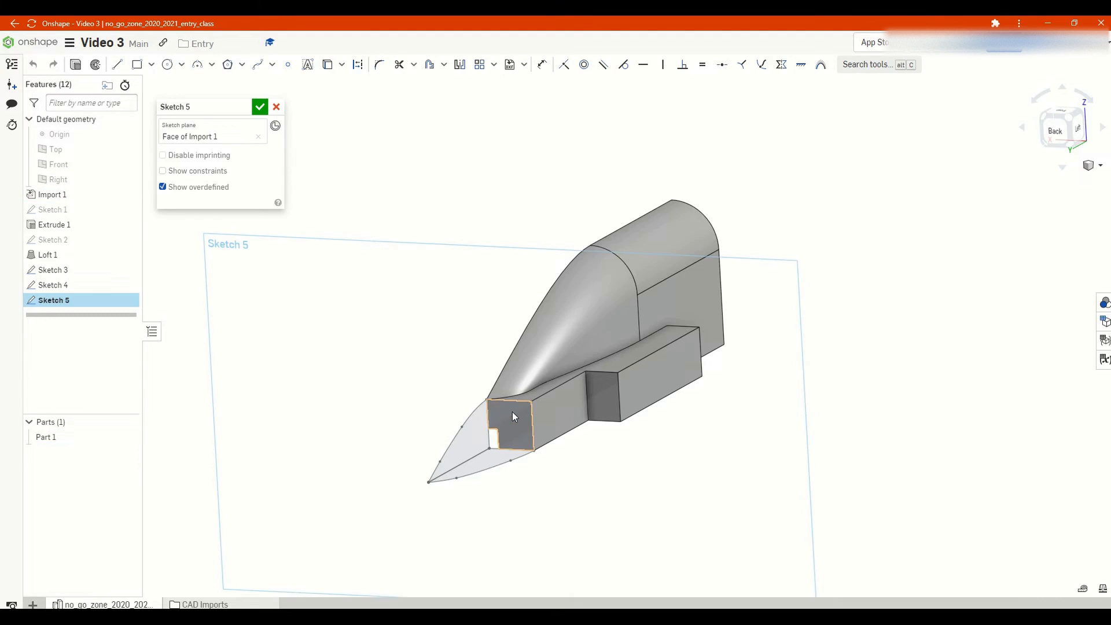
key("n")
key("a")
scroll(624, 297, "up", 4)
left_click(585, 326)
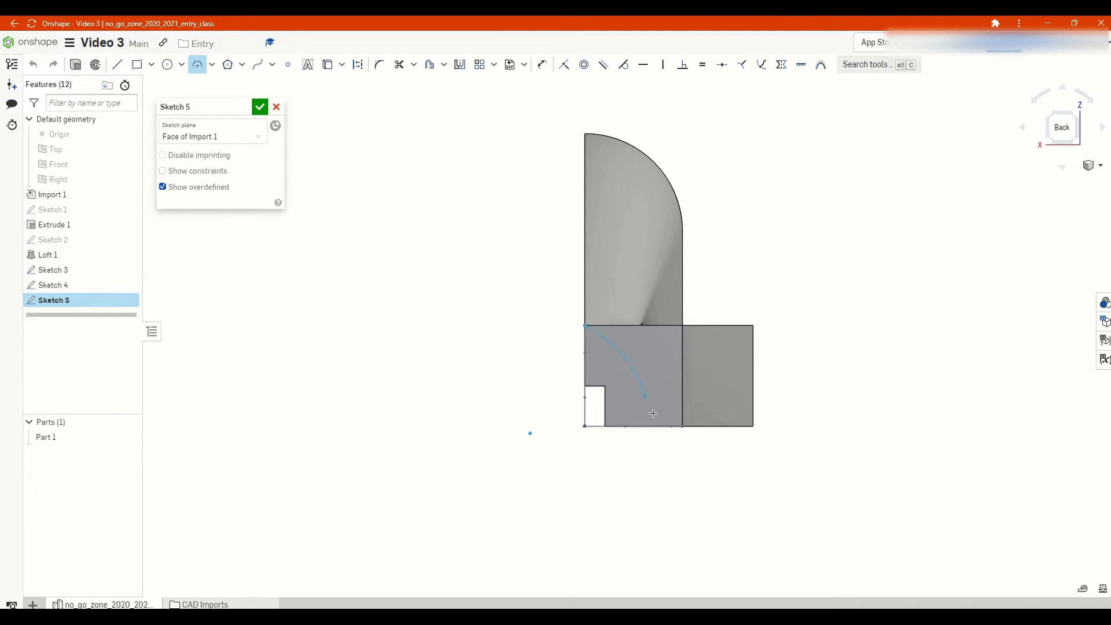
left_click(683, 426)
left_click(652, 365)
key("Escape")
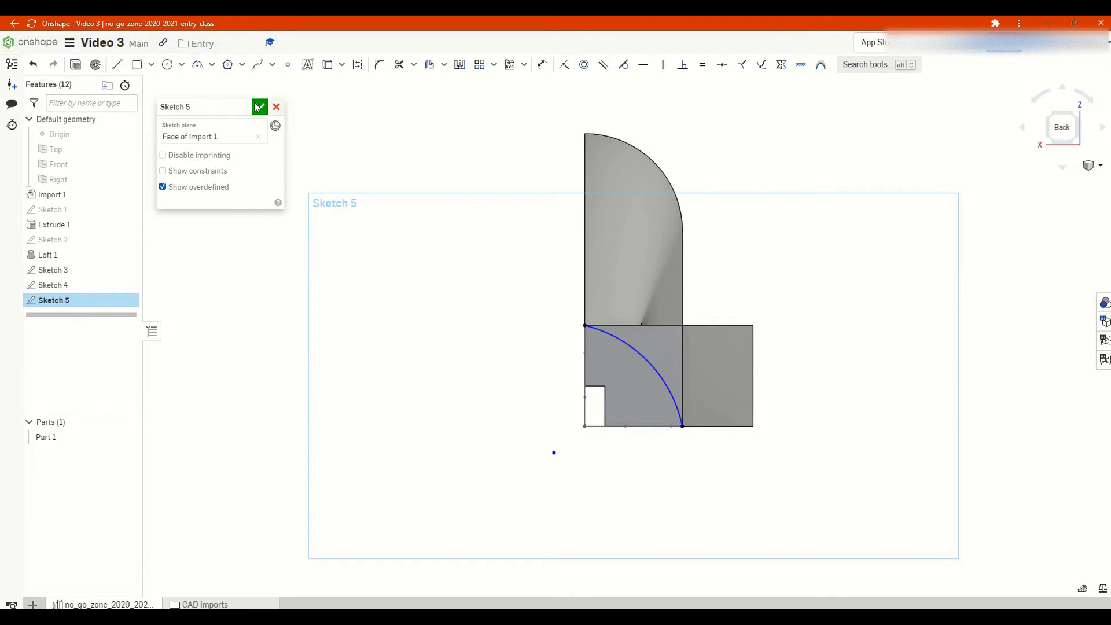
left_click(260, 107)
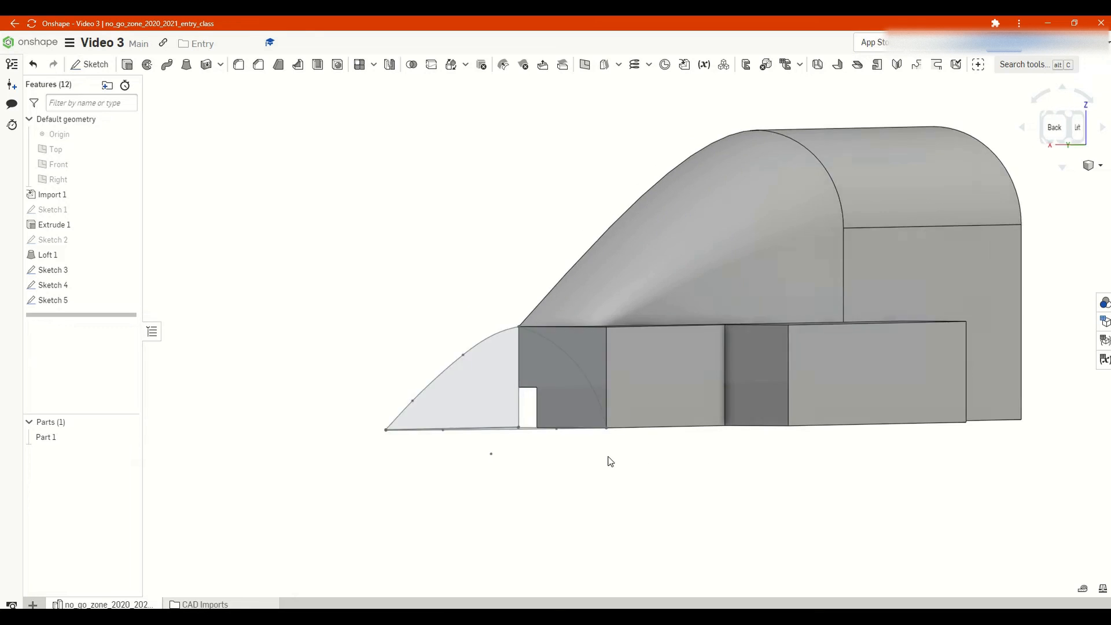
- Start a new solid loft with the Sketch 3 side face and the Sketch 4 bottom face as profiles
scroll(634, 348, "down", 4)
right_click_drag(660, 396, 679, 389)
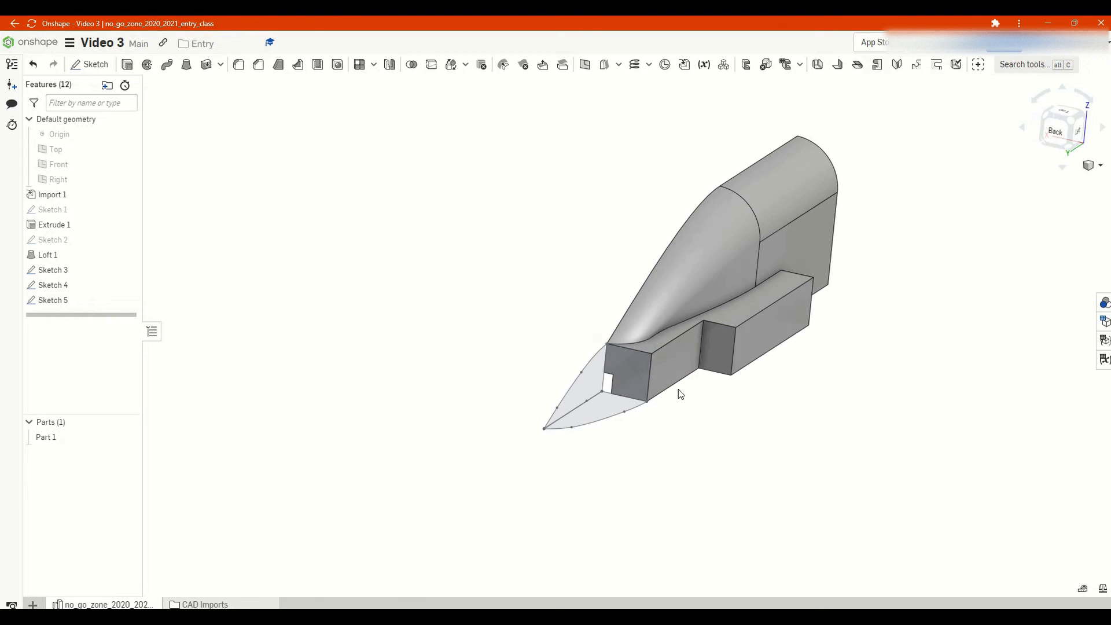
left_click(187, 64)
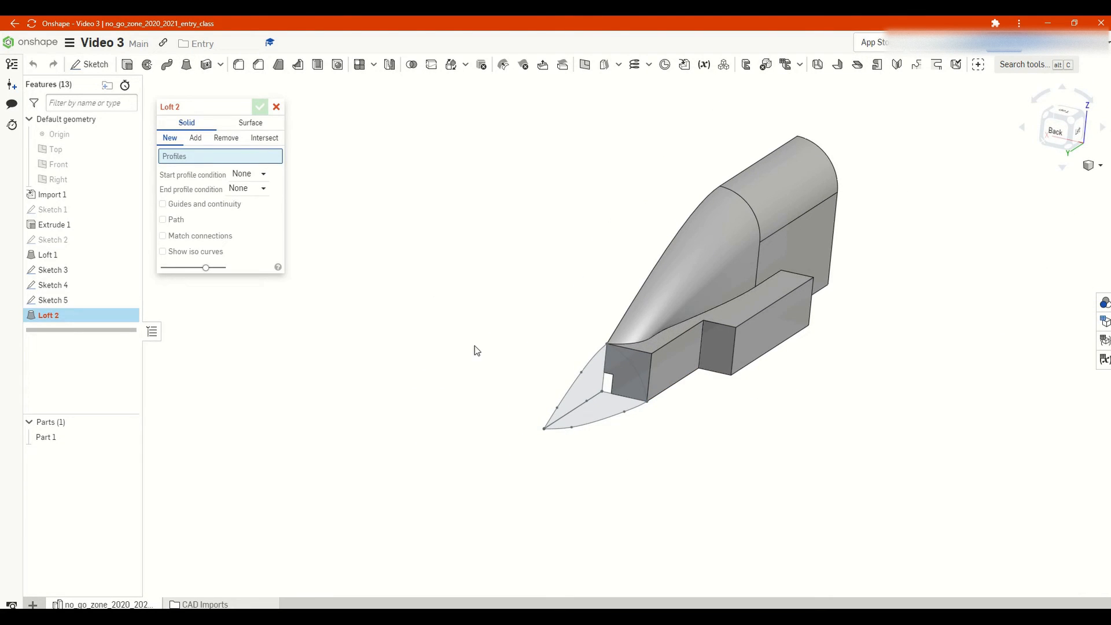
left_click(591, 388)
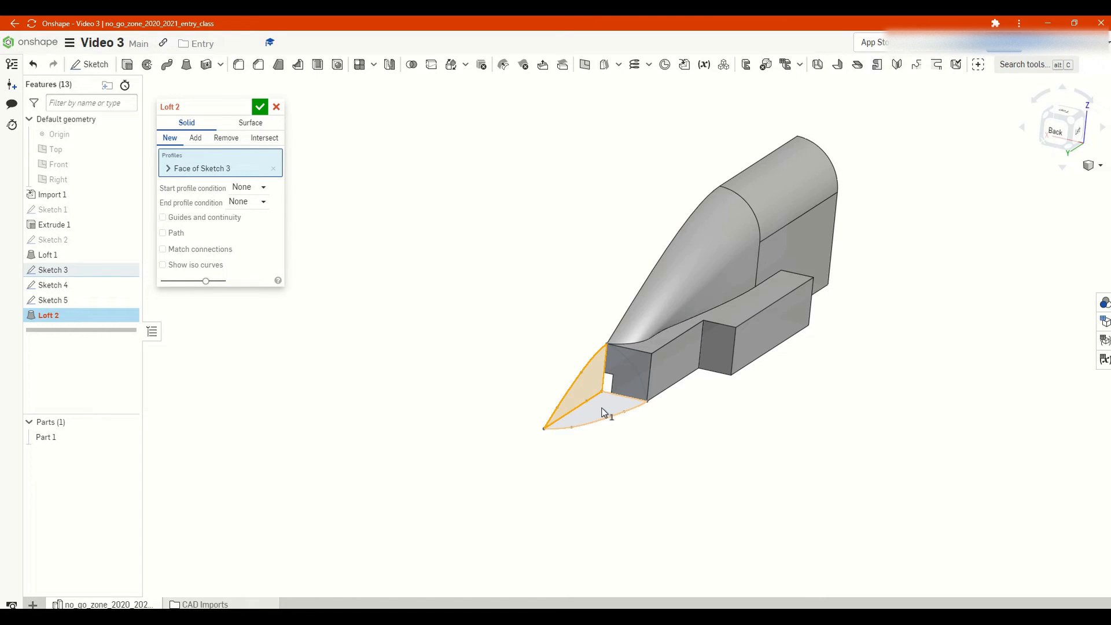
left_click(603, 415)
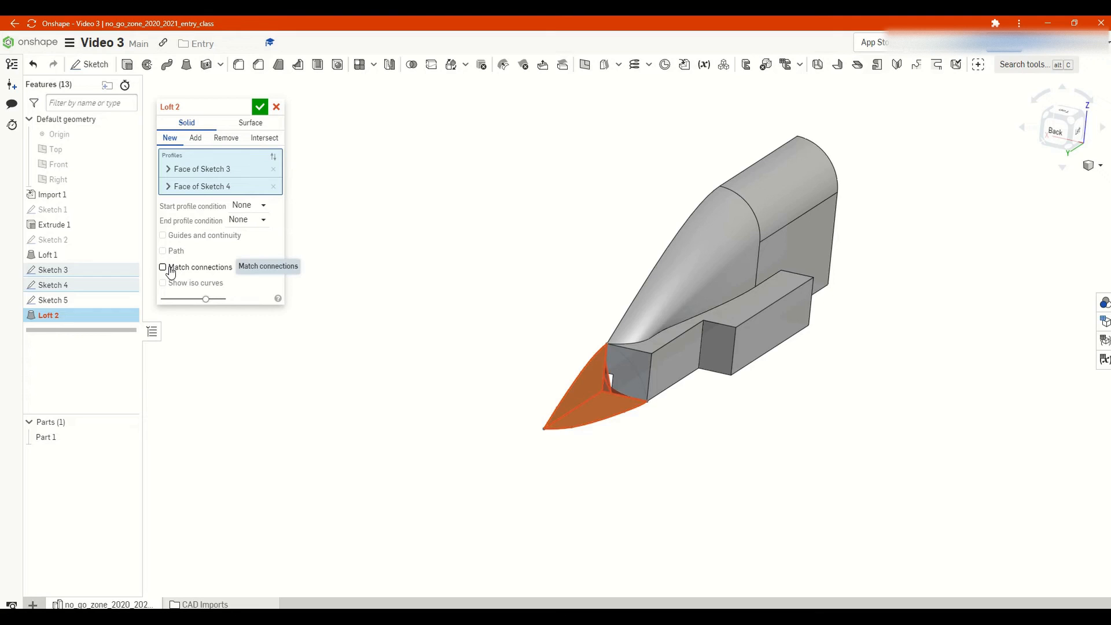
- Enable Match connections in the loft and pair the two profiles' spline points nearest the body
left_click(164, 268)
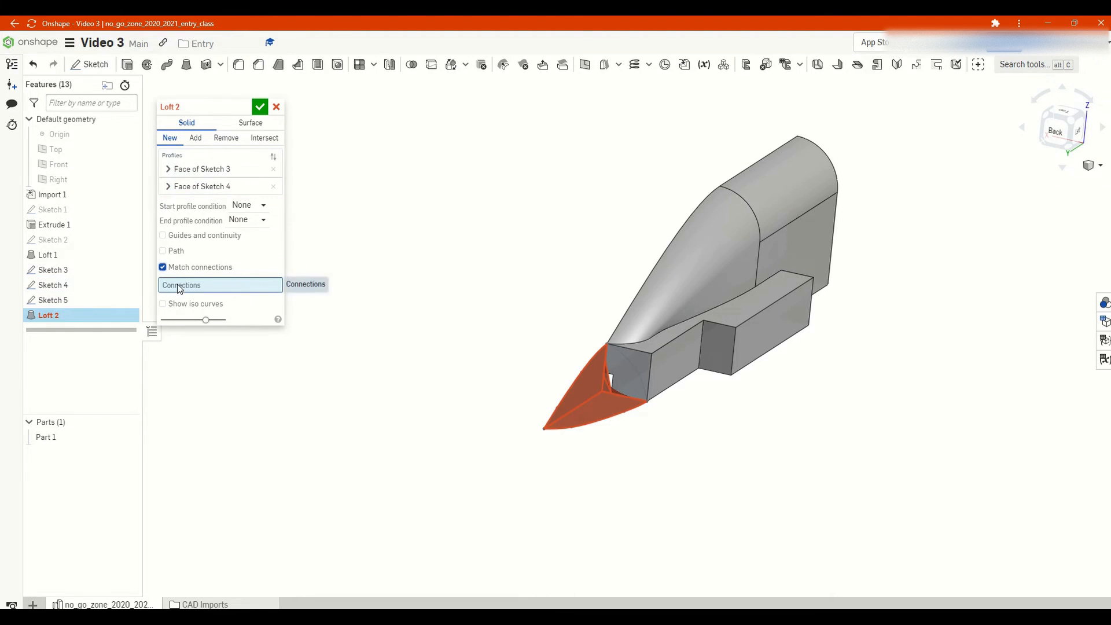
left_click(581, 370)
left_click(625, 412)
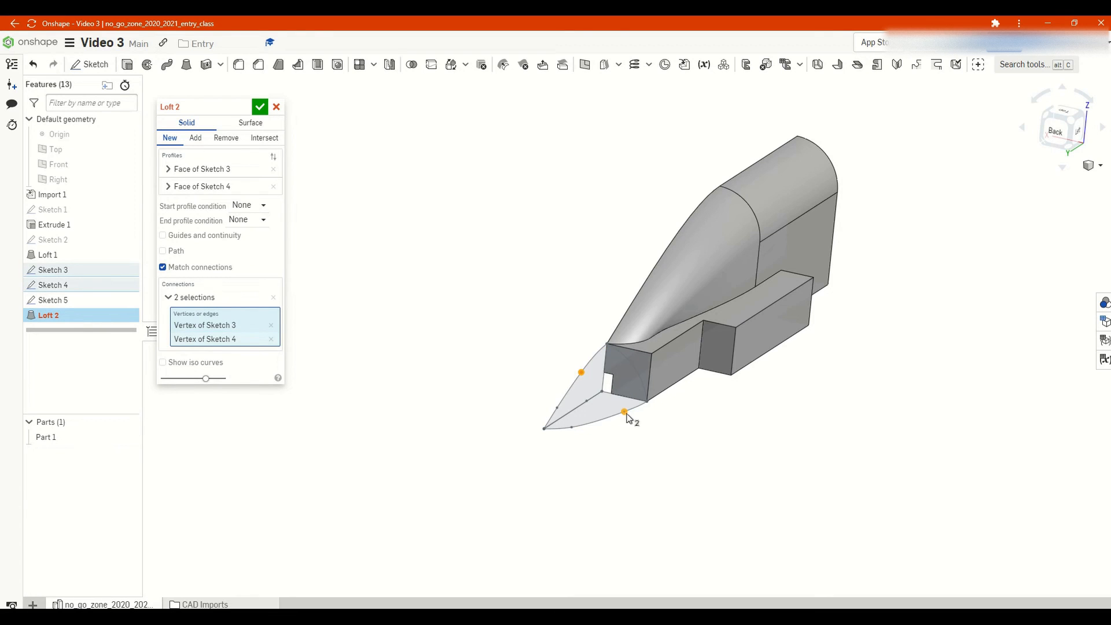
right_click_drag(617, 436, 663, 388)
right_click_drag(675, 317, 658, 352)
scroll(686, 311, "up", 3)
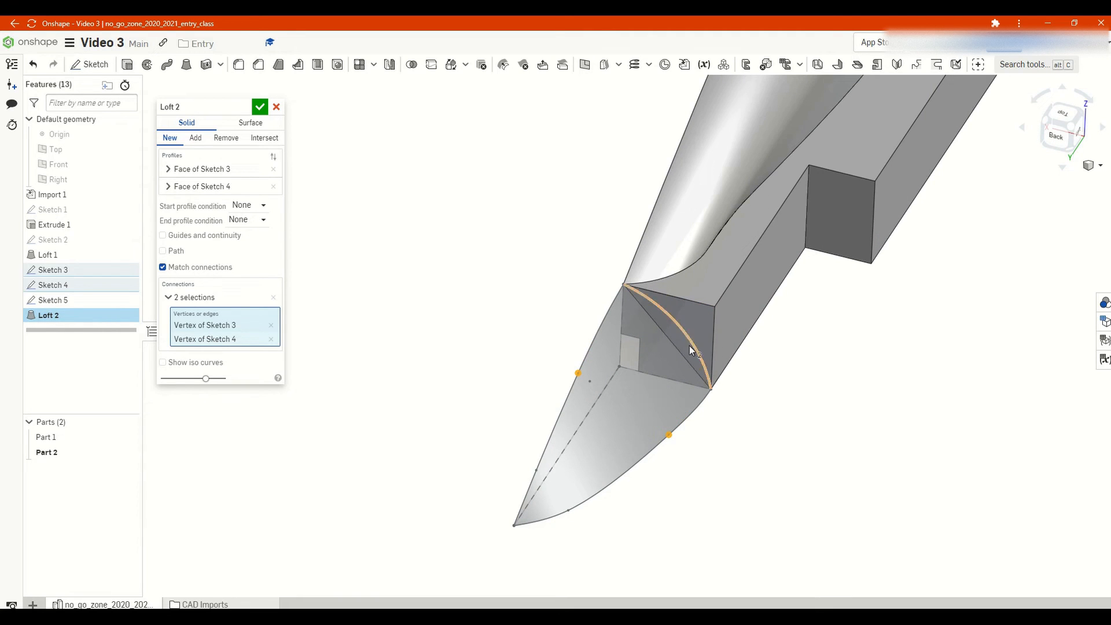
- Enable Guides and continuity in the loft, use the Sketch 5 arc as the guide, and accept the nose loft
left_click(162, 235)
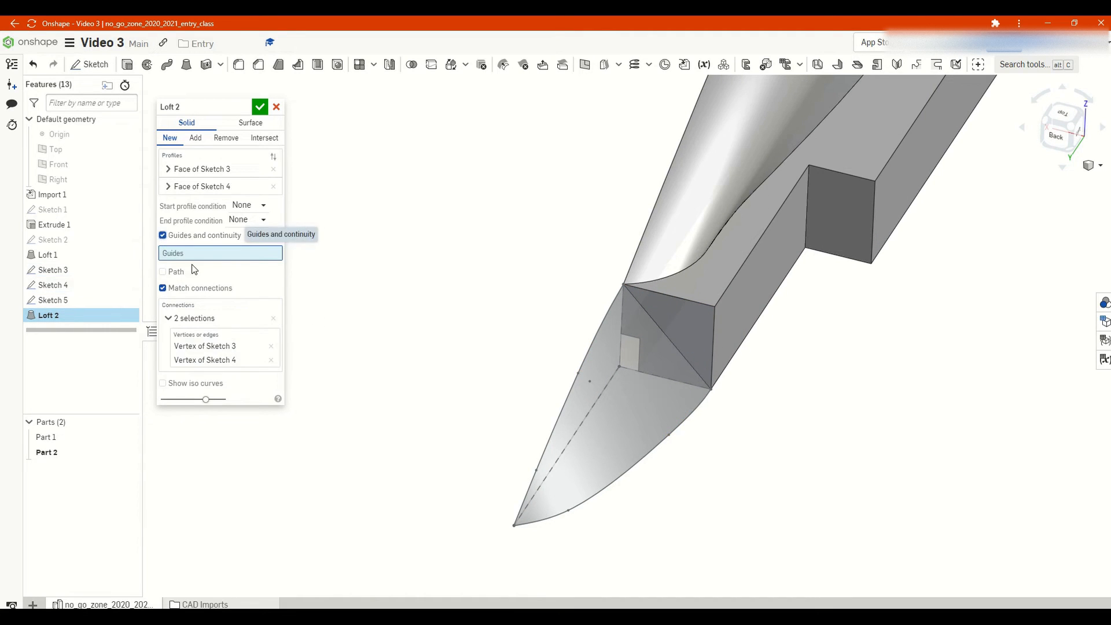
left_click(662, 307)
mouse_move(620, 397)
right_mouse_down()
mouse_move(608, 376)
mouse_move(638, 363)
mouse_move(622, 387)
right_mouse_up()
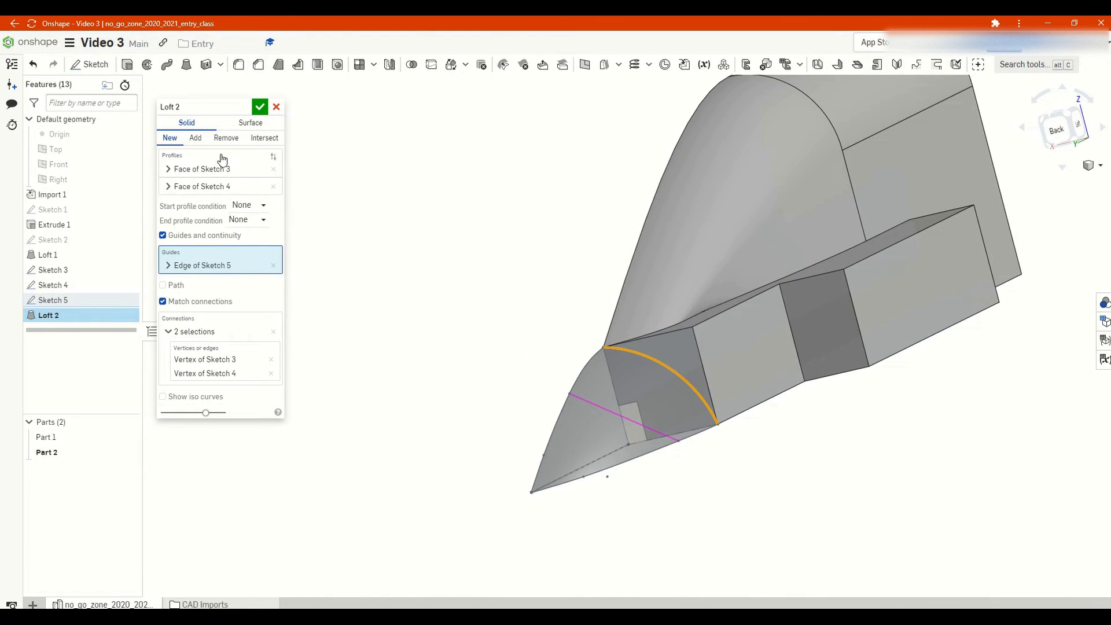
left_click(260, 107)
- Start a Transform on the nose part and set its type to Translate by XYZ
right_click_drag(463, 325, 511, 374)
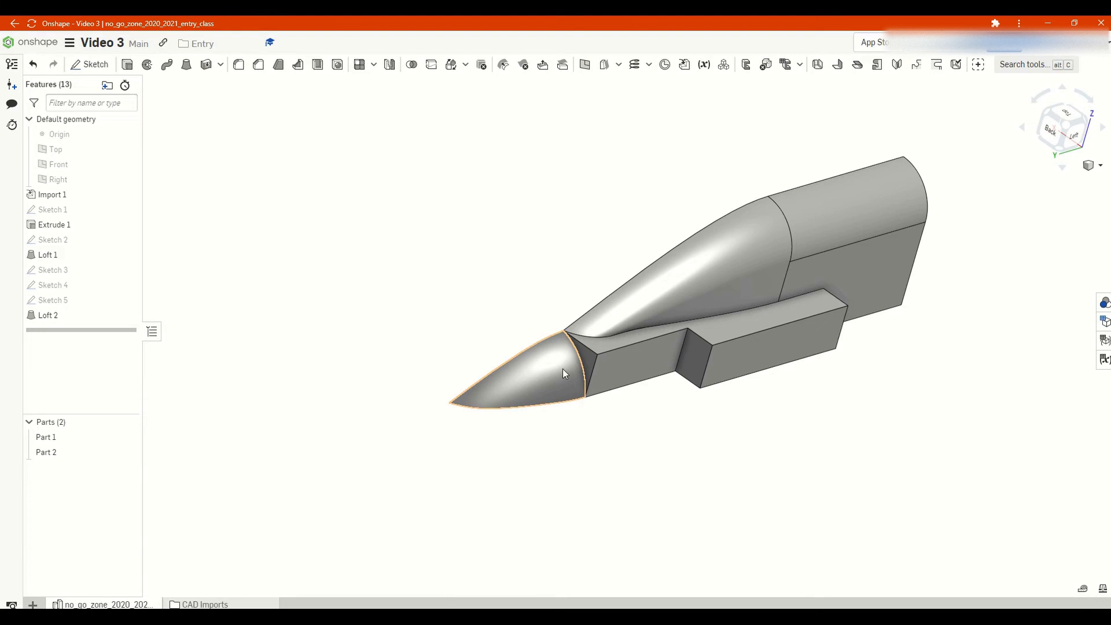
left_click(450, 66)
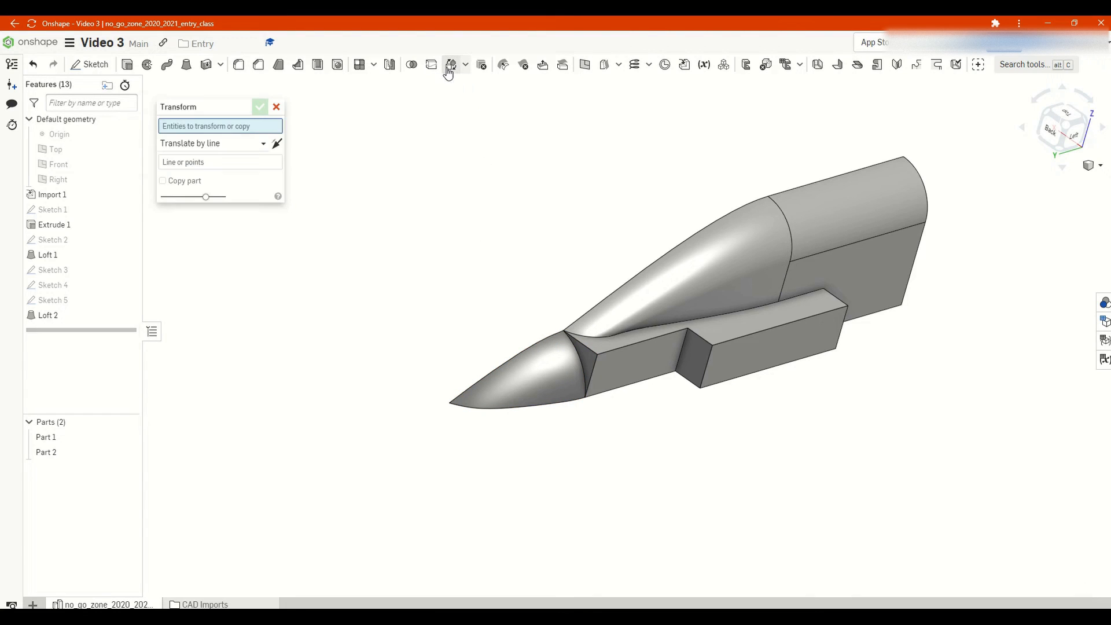
left_click(527, 379)
right_click_drag(598, 474, 602, 452)
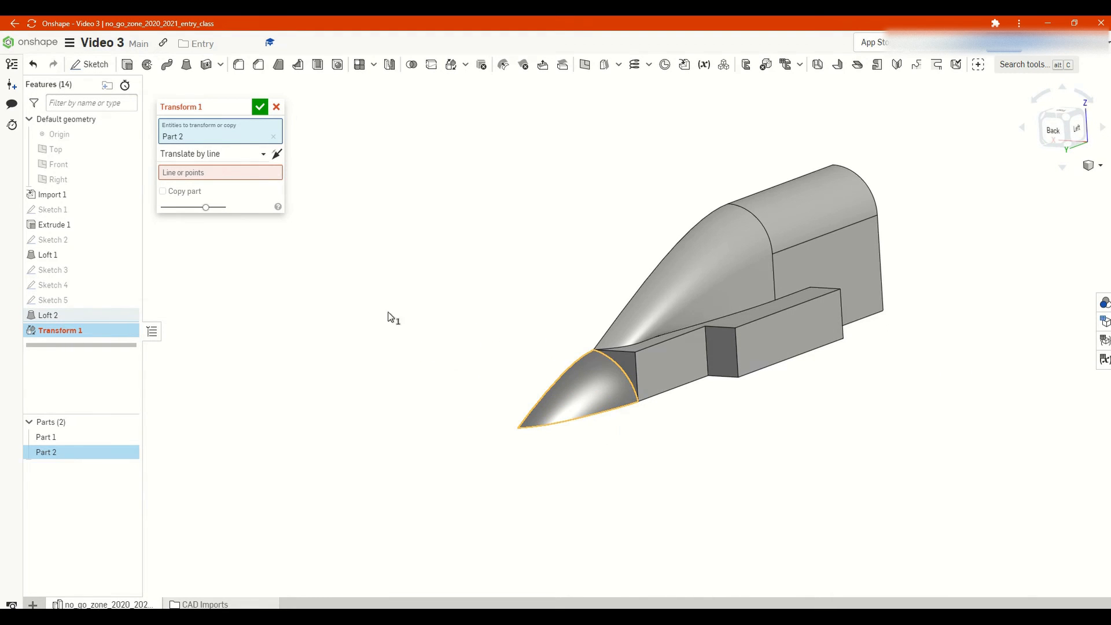
left_click(217, 154)
left_click(196, 203)
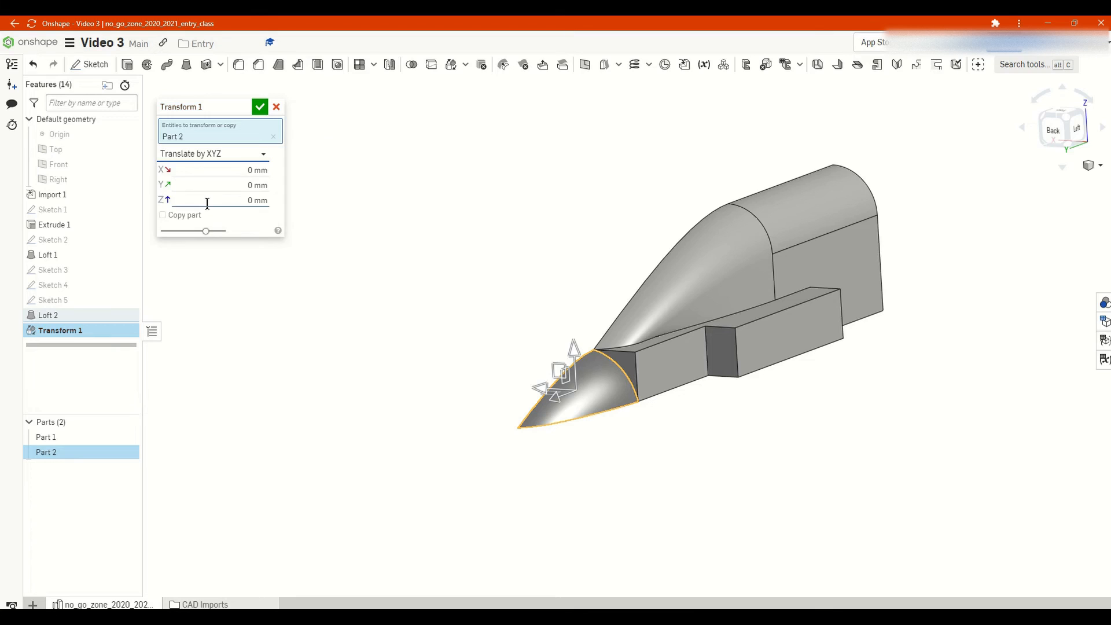
- Set the nose part's Y translation to 10 mm and accept the transform
left_click(216, 186)
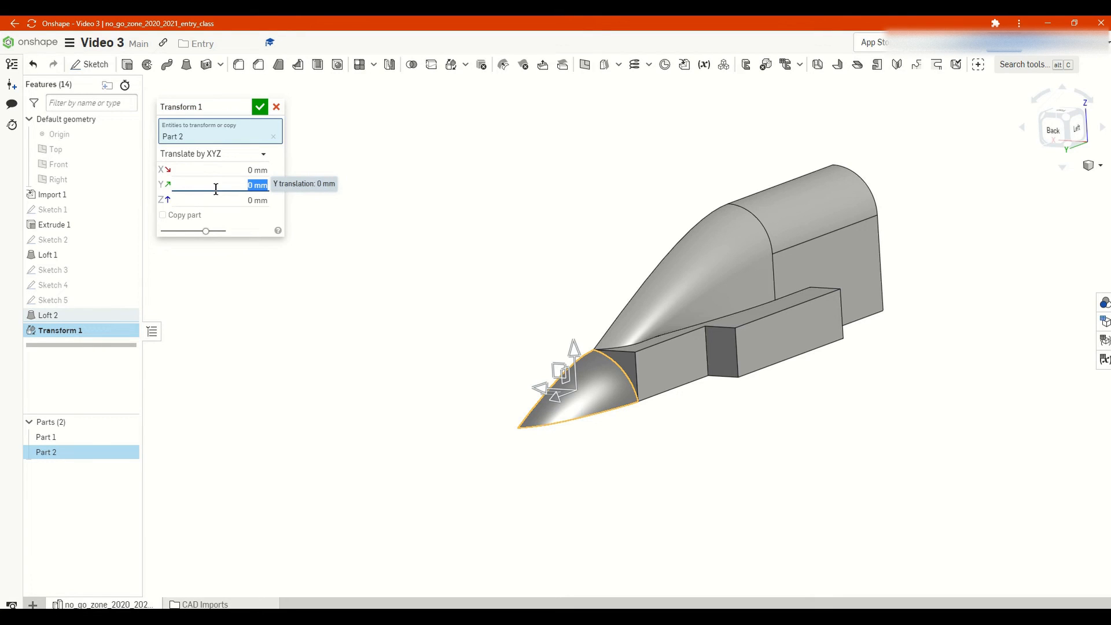
type("3")
key("Return")
right_click_drag(709, 567, 661, 570)
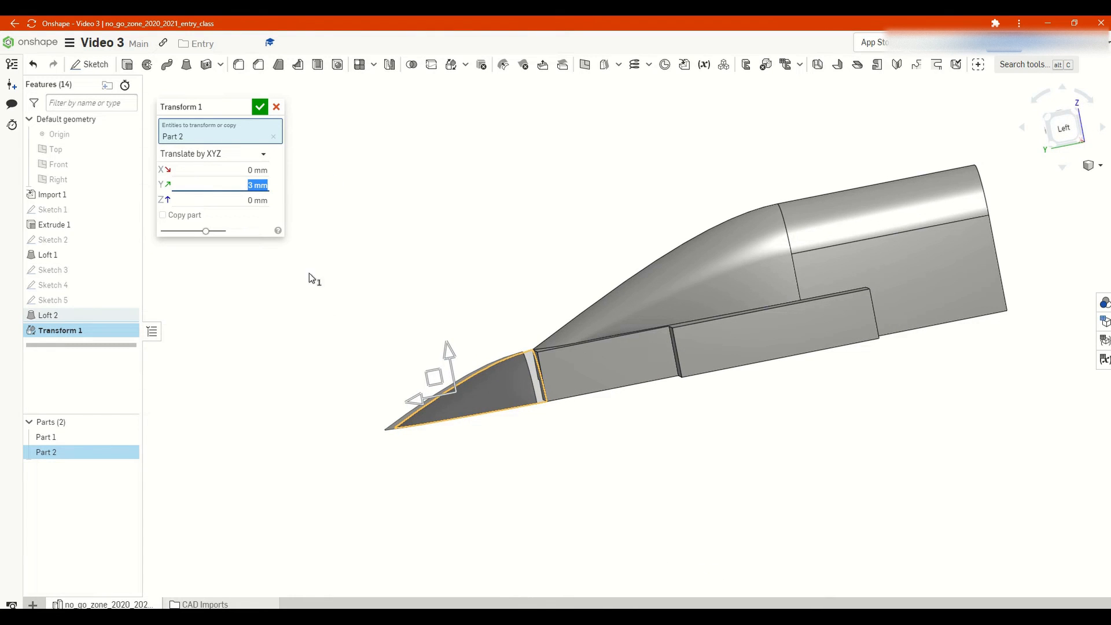
type("10")
key("Return")
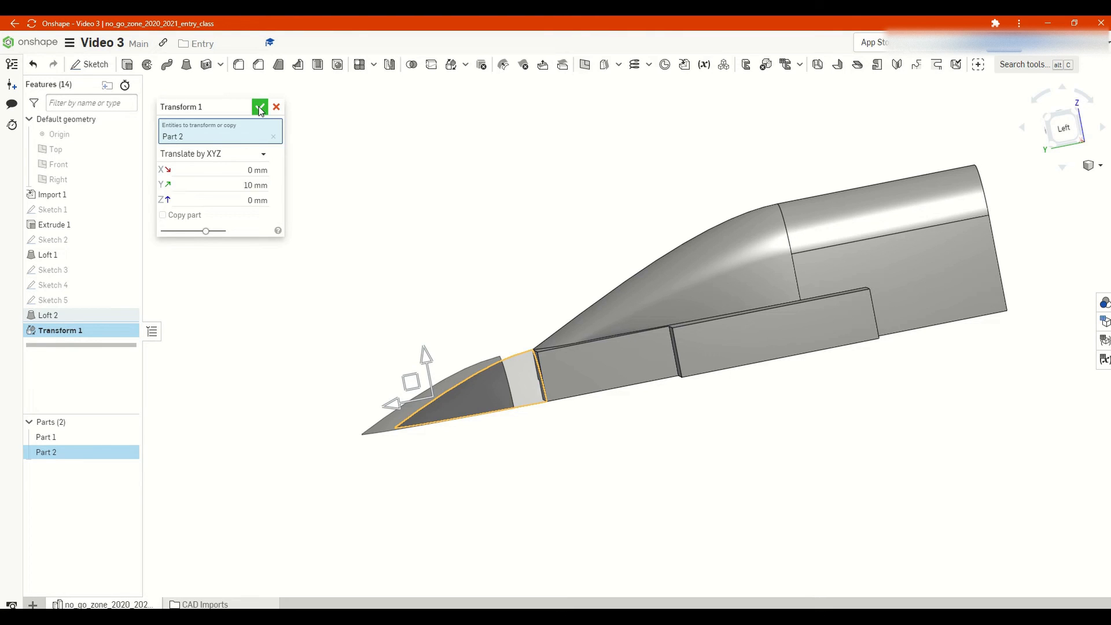
left_click(259, 107)
- Start a solid loft between the nose's flat end face and the facing end face of the car body
right_click_drag(571, 484, 537, 454)
left_click(187, 64)
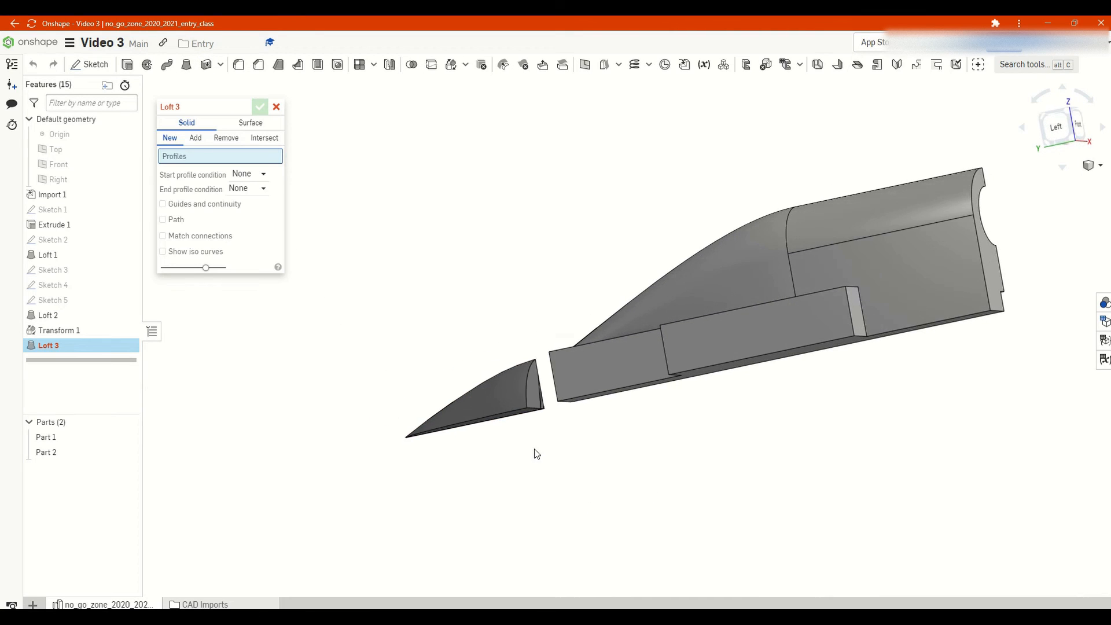
scroll(535, 391, "up", 5)
left_click(536, 392)
right_click_drag(656, 501, 683, 501)
left_click(669, 363)
scroll(671, 506, "down", 5)
right_click_drag(675, 529, 671, 549)
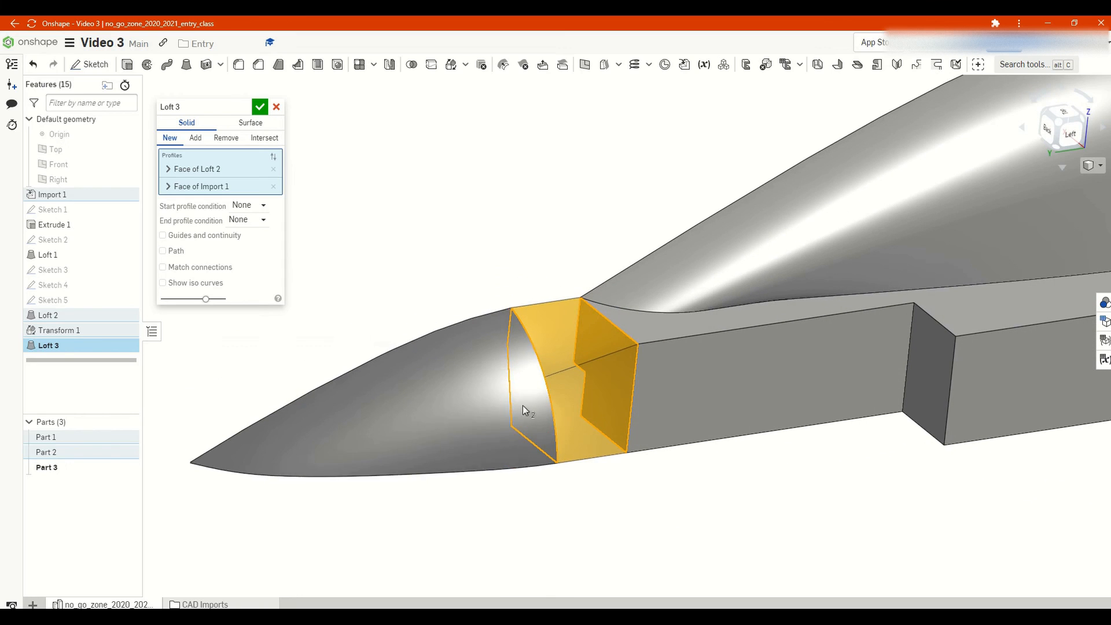
- Set the bridging loft to Add with Merge with all enabled, and accept it
left_click(196, 138)
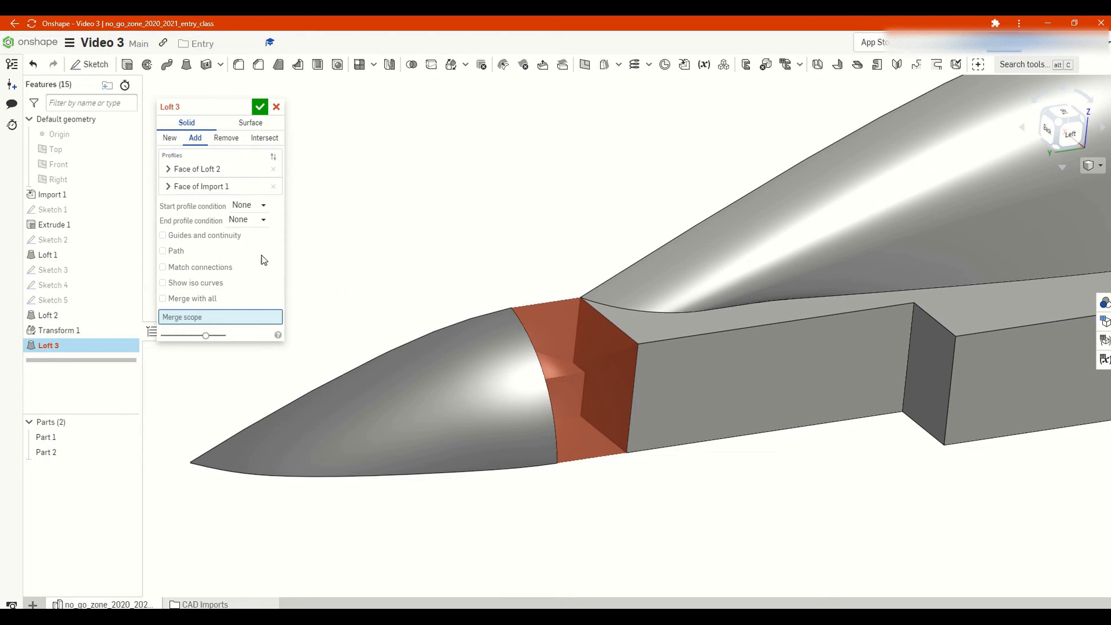
left_click(188, 298)
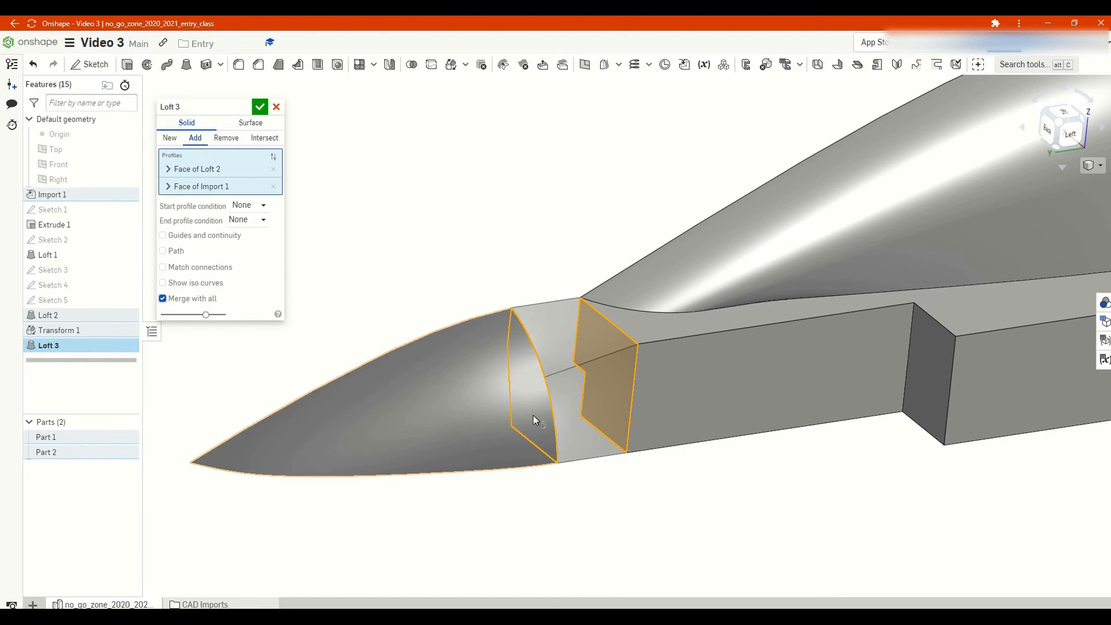
scroll(637, 434, "down", 3)
right_click_drag(675, 442, 505, 391)
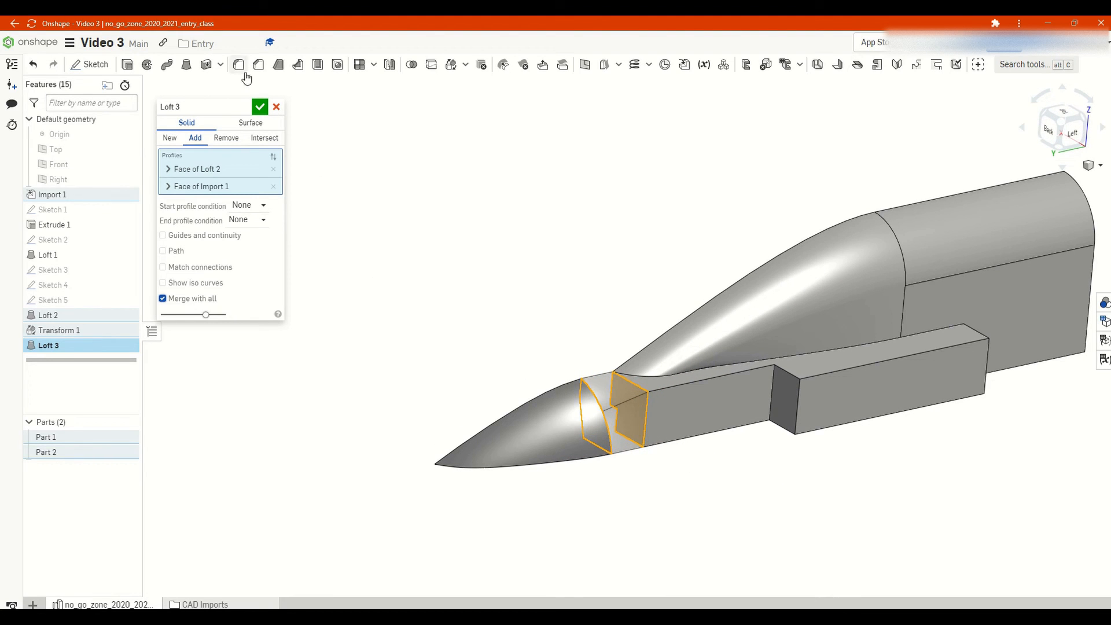
left_click(259, 107)
- Start a sketch on the body's flat end face opposite the nose, viewed straight on
scroll(687, 491, "up", 3)
right_click_drag(687, 491, 910, 448)
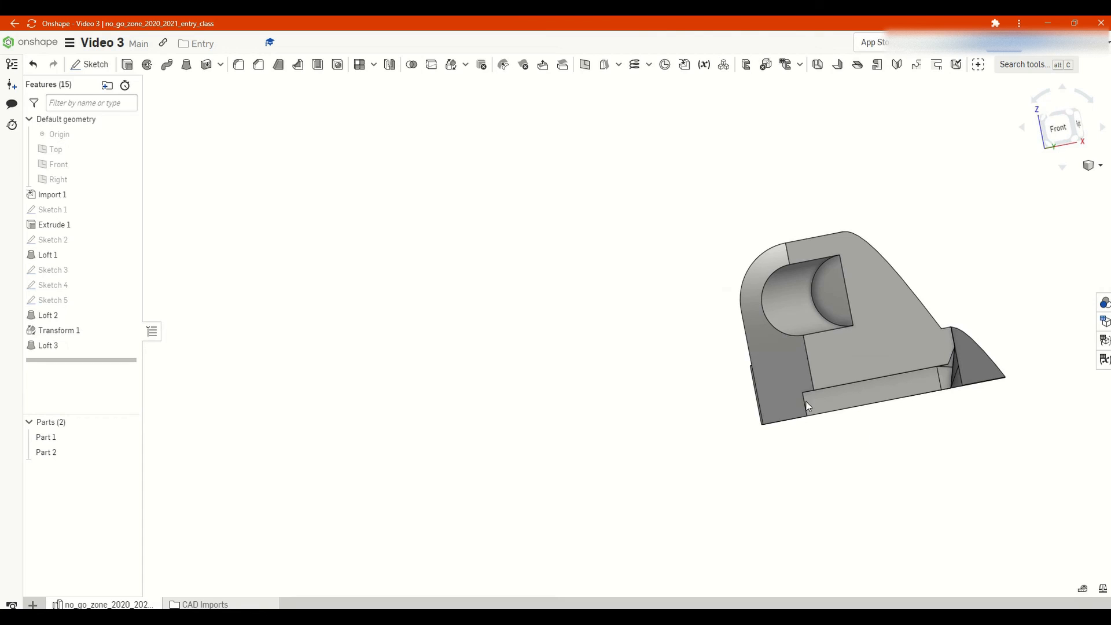
left_click(777, 369)
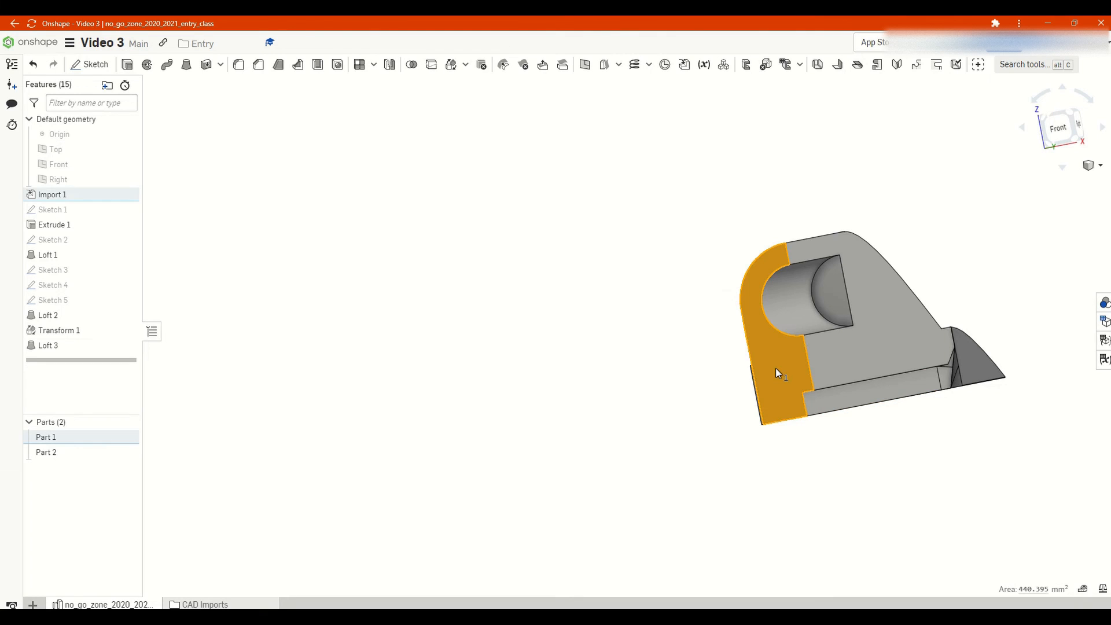
key("shift+s")
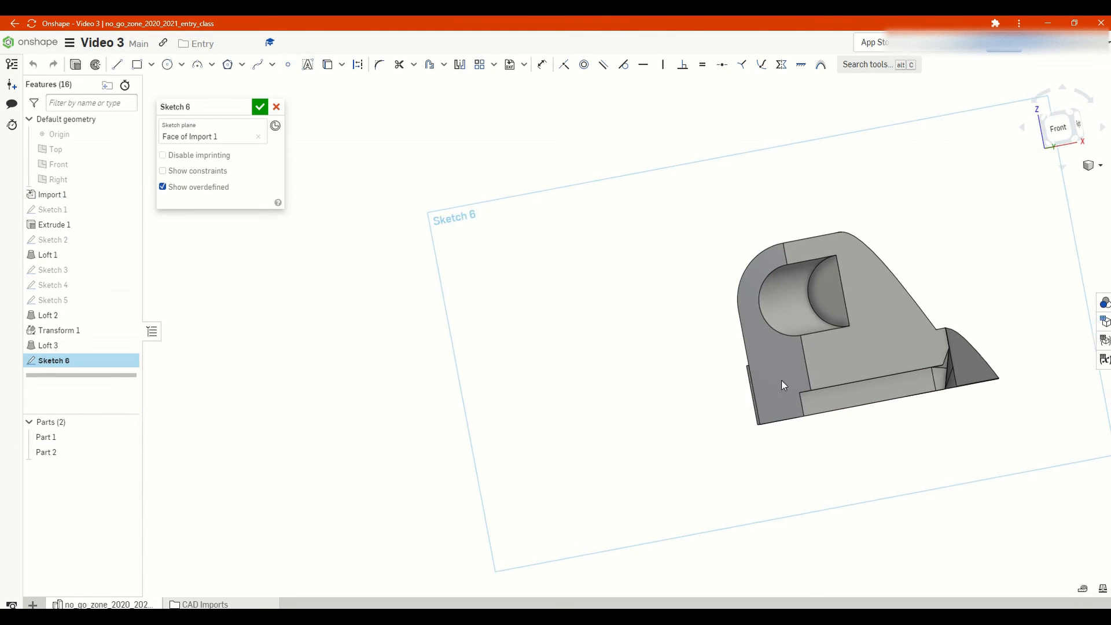
key("n")
scroll(652, 401, "up", 5)
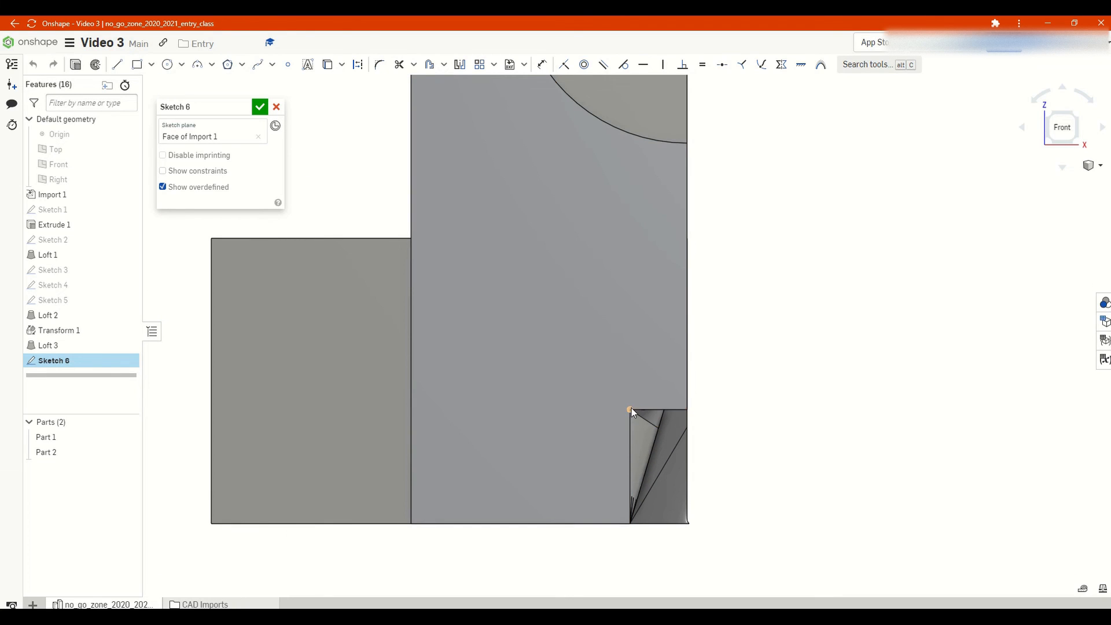
- Draw a corner rectangle from the notch's upper corner to beyond the body's side and bottom edges, and accept the sketch
key("g")
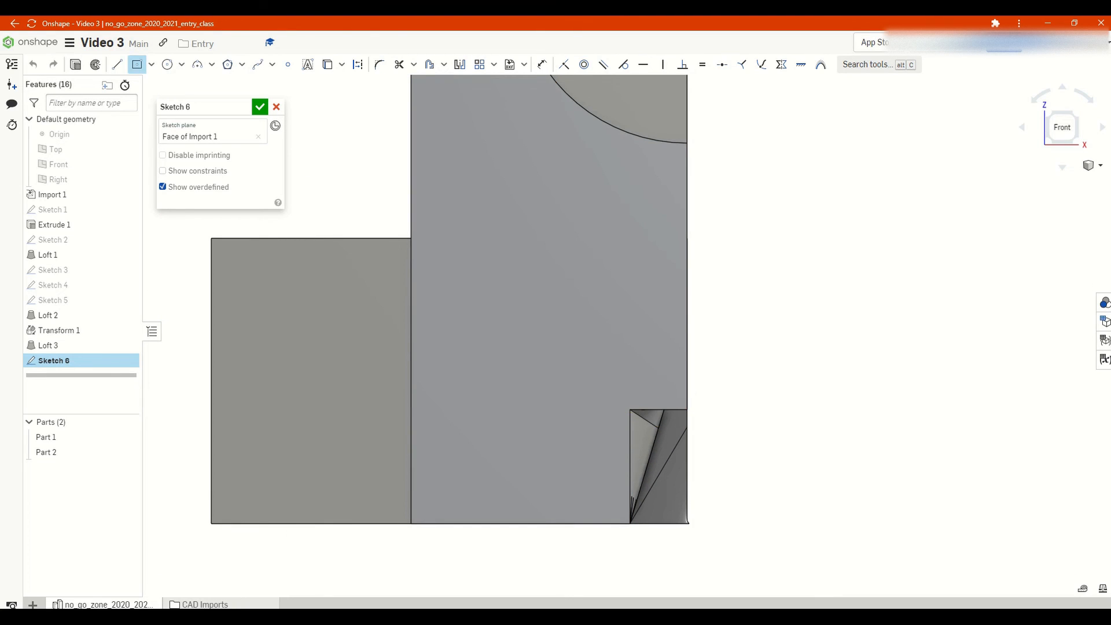
key("Escape")
key("g")
left_click(630, 411)
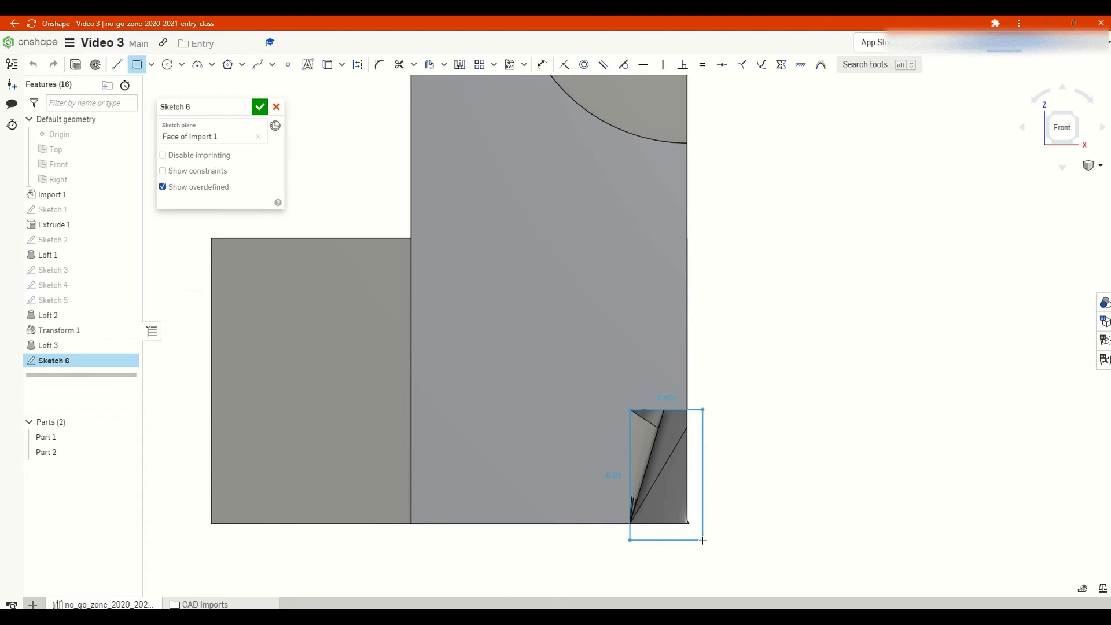
left_click(703, 540)
key("Escape")
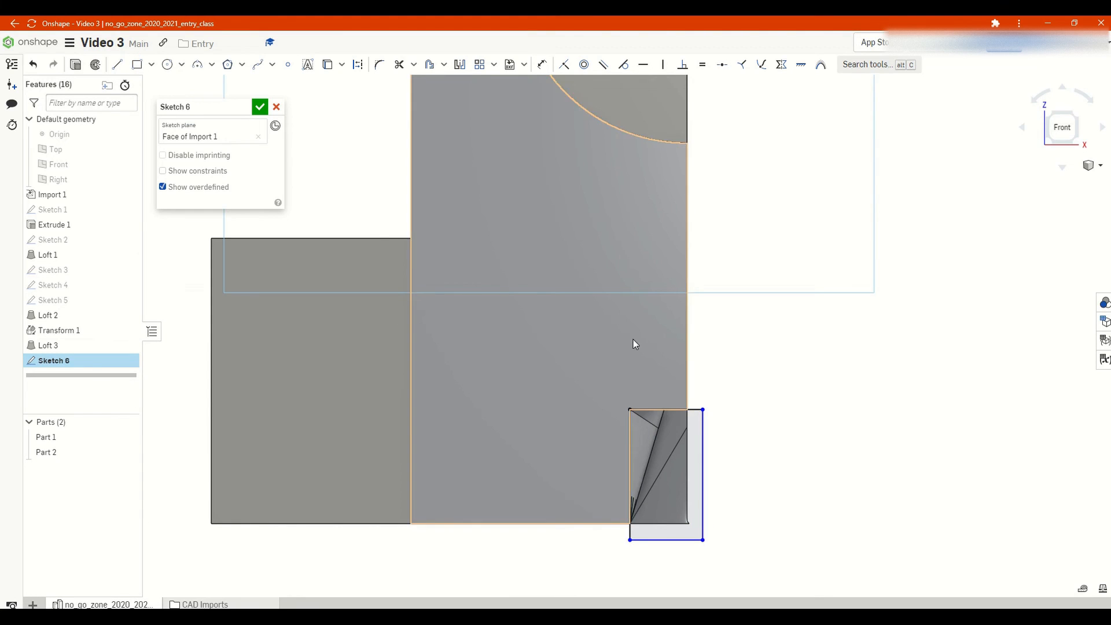
scroll(630, 339, "down", 3)
key("Return")
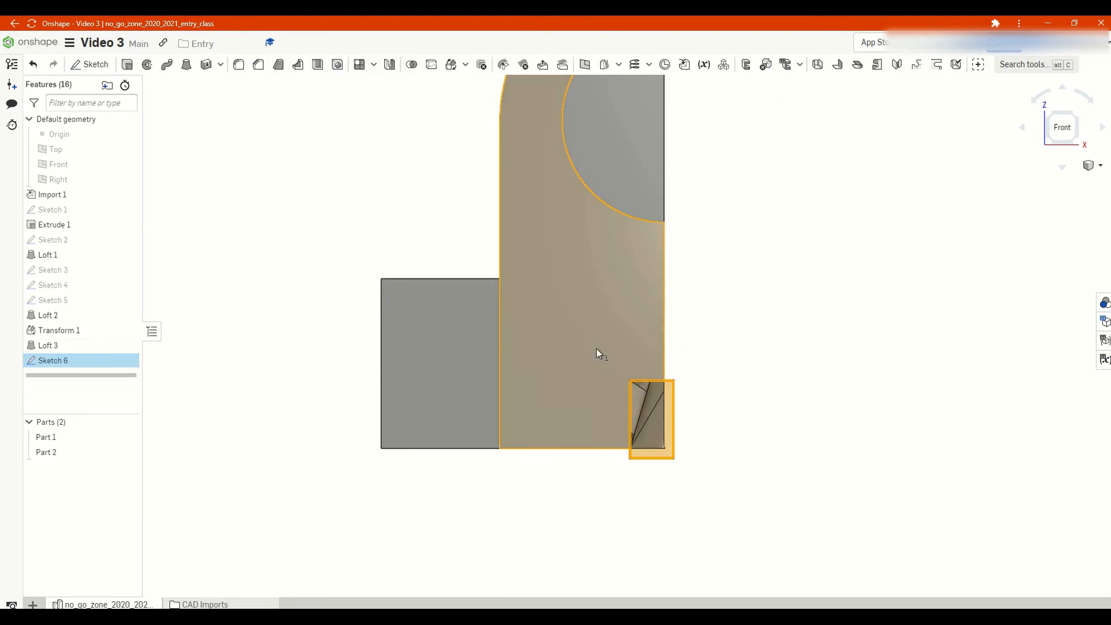
- Start a Remove extrude of the Sketch 6 rectangle with the car body as the merge scope
left_click(127, 65)
left_click(227, 140)
left_click(559, 288)
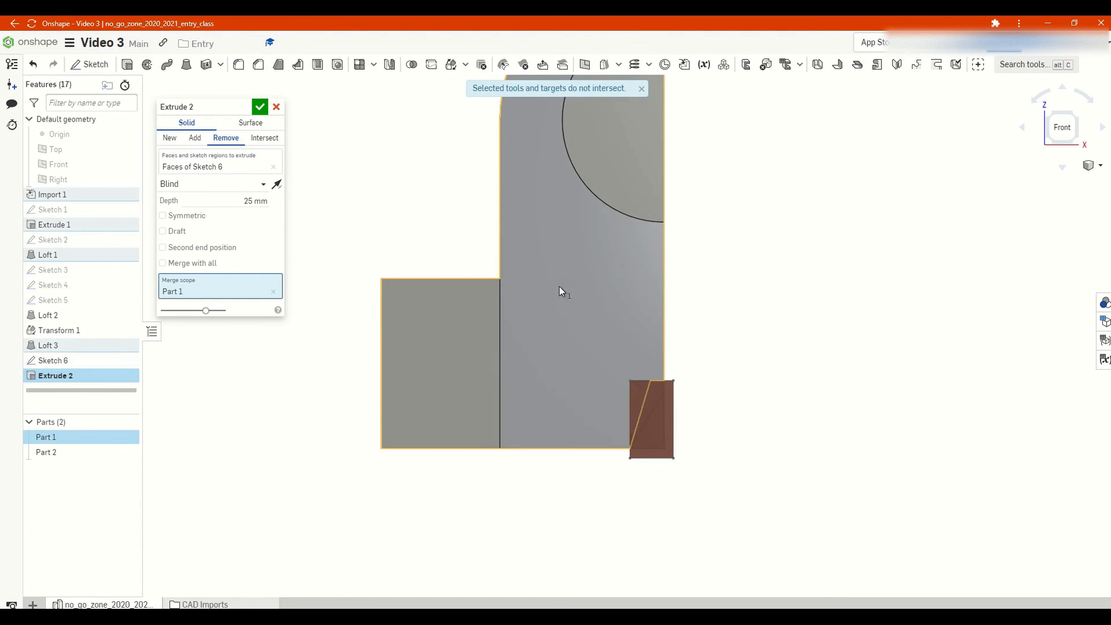
right_click_drag(559, 288, 509, 296)
scroll(504, 296, "down", 5)
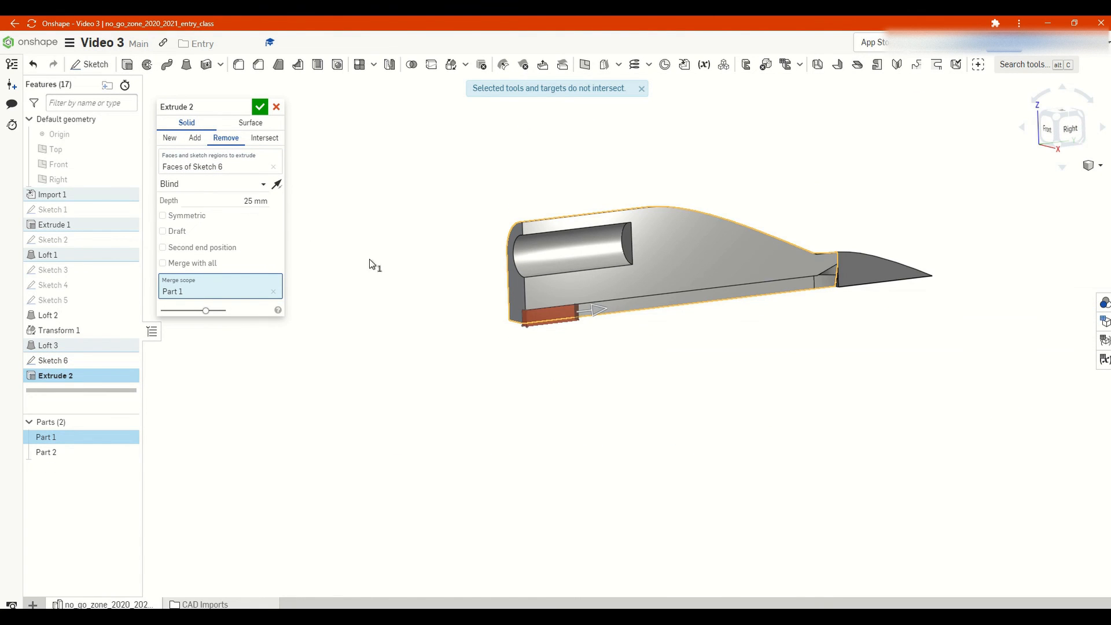
- Set the Remove extrude to Through all with Merge with all enabled, and accept the cut
left_click(204, 185)
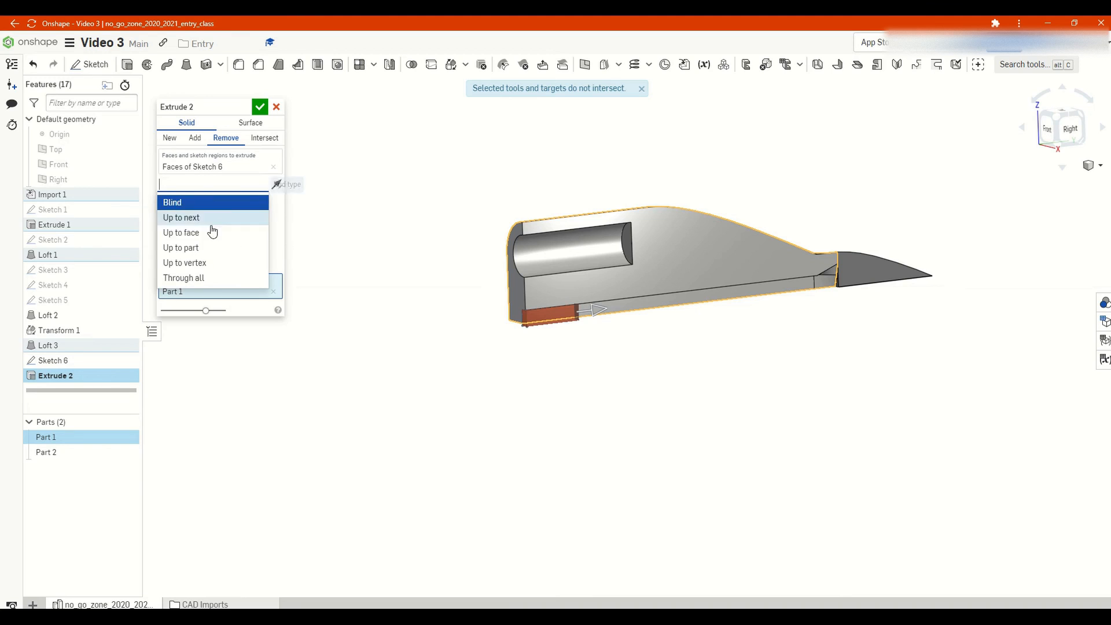
left_click(202, 278)
mouse_move(943, 414)
right_mouse_down()
mouse_move(957, 392)
mouse_move(998, 407)
mouse_move(946, 410)
right_mouse_up()
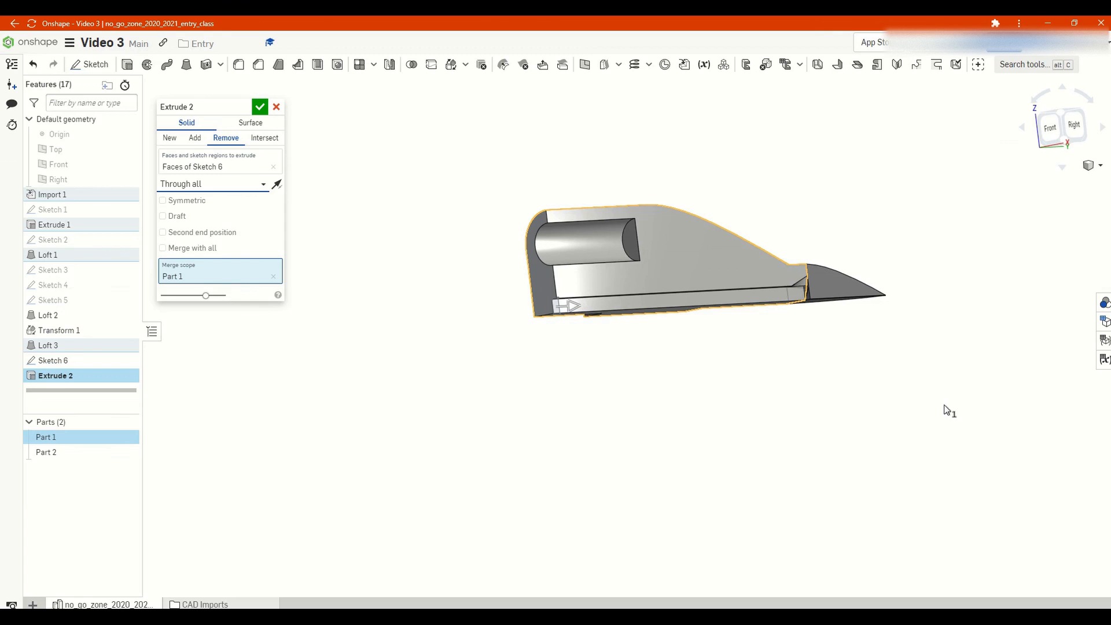
left_click(163, 248)
right_click_drag(903, 399, 874, 412)
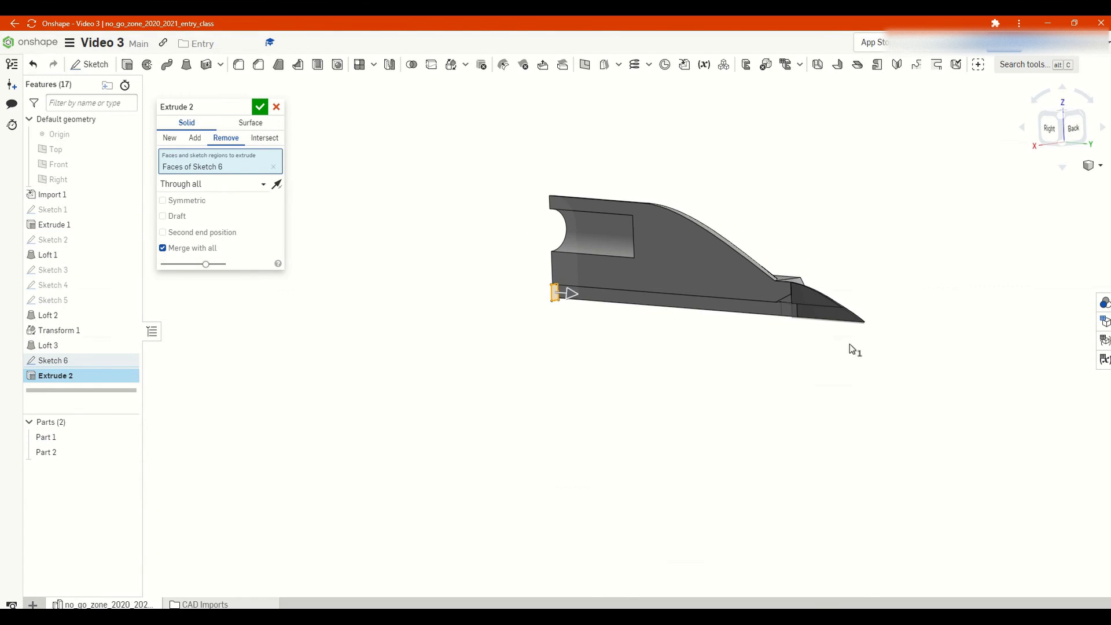
left_click(261, 108)
- Try a Boolean union of the car body and nose parts
right_click_drag(784, 405, 700, 451)
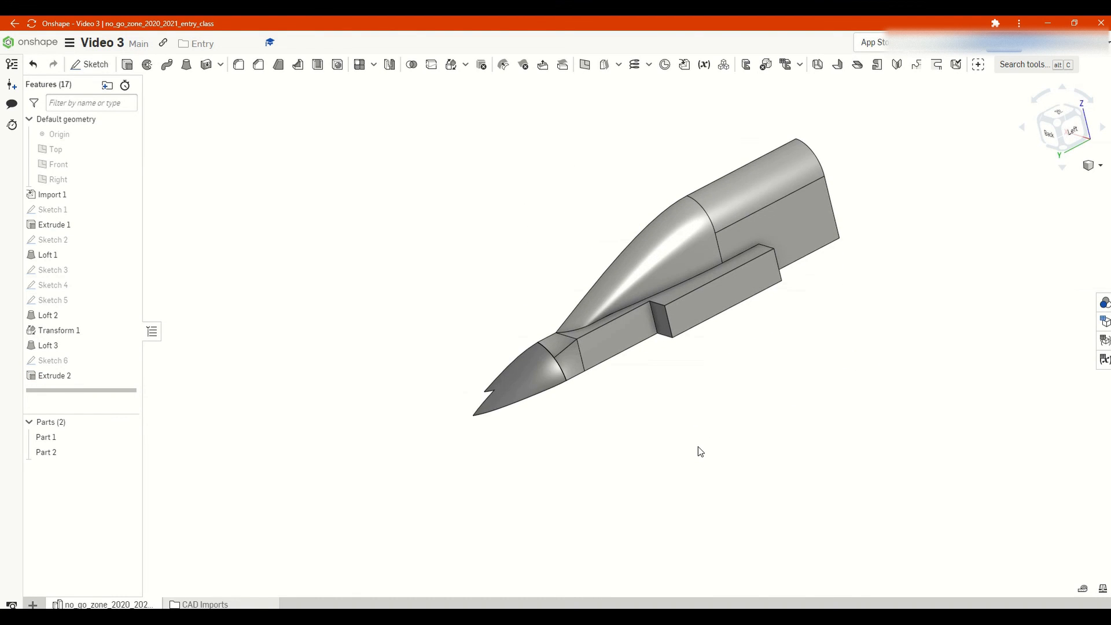
left_click(411, 64)
left_click(616, 324)
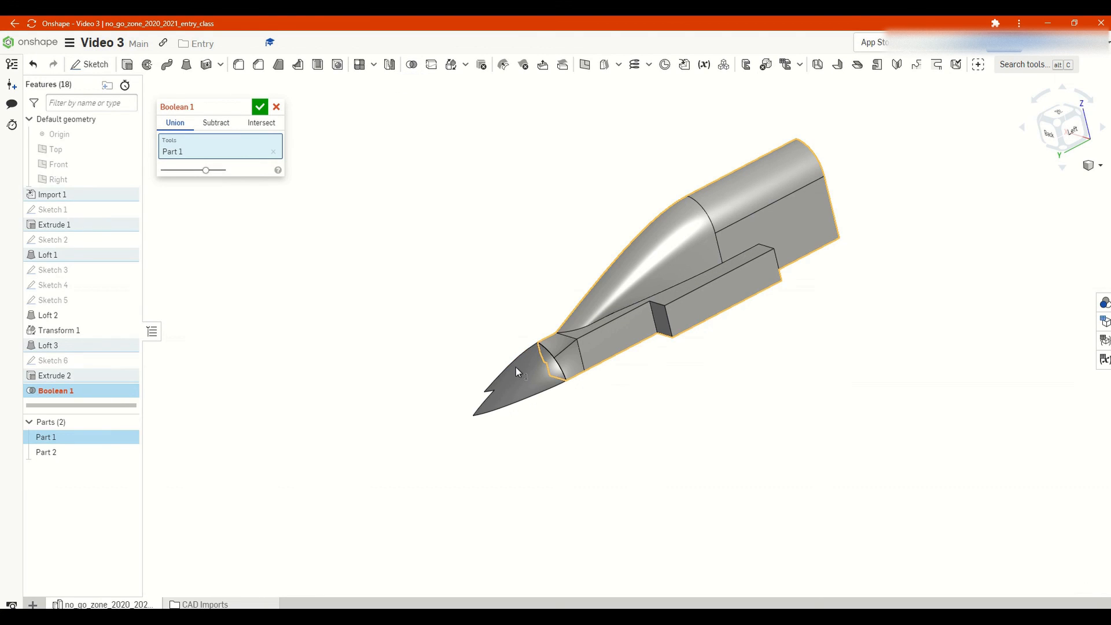
left_click(517, 369)
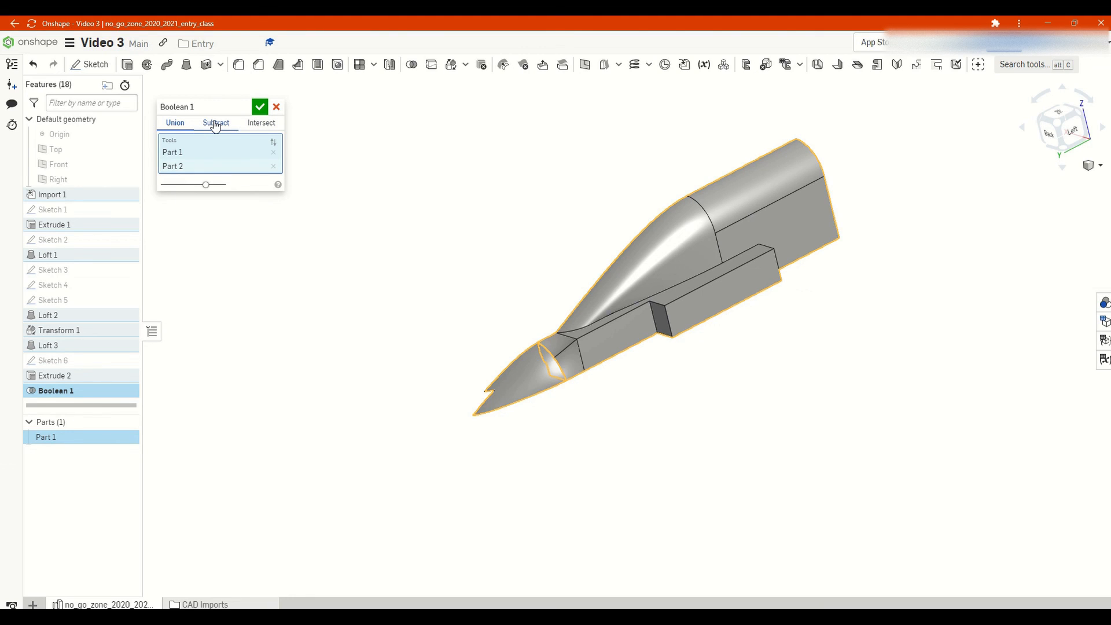
left_click(277, 108)
right_click_drag(640, 463, 802, 479)
right_click_drag(711, 478, 568, 534)
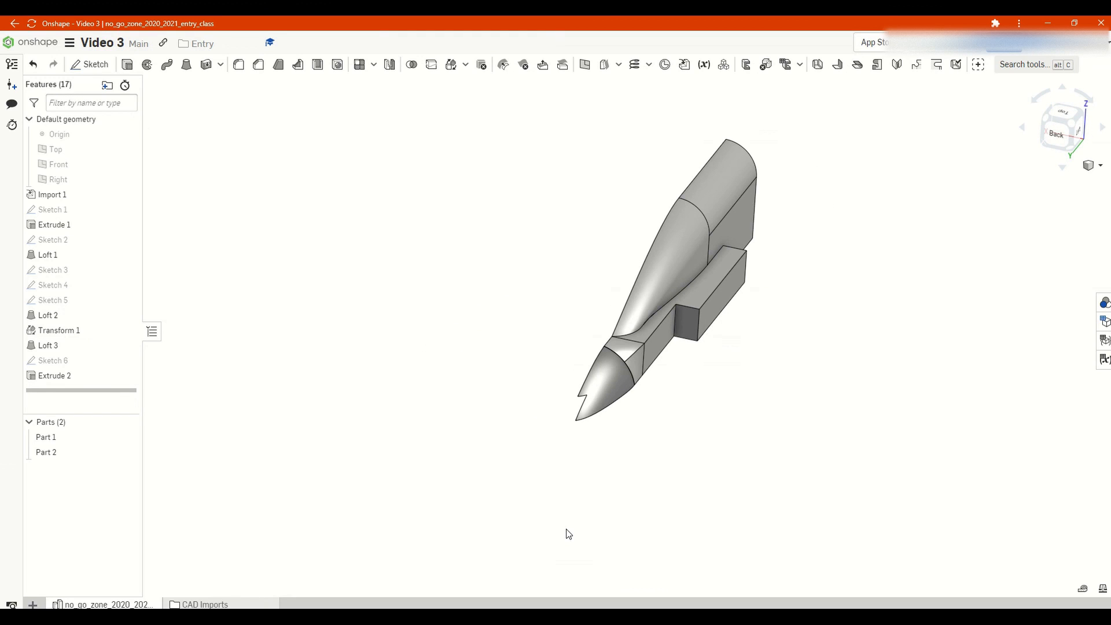
scroll(482, 447, "down", 3)
scroll(481, 447, "up", 6)
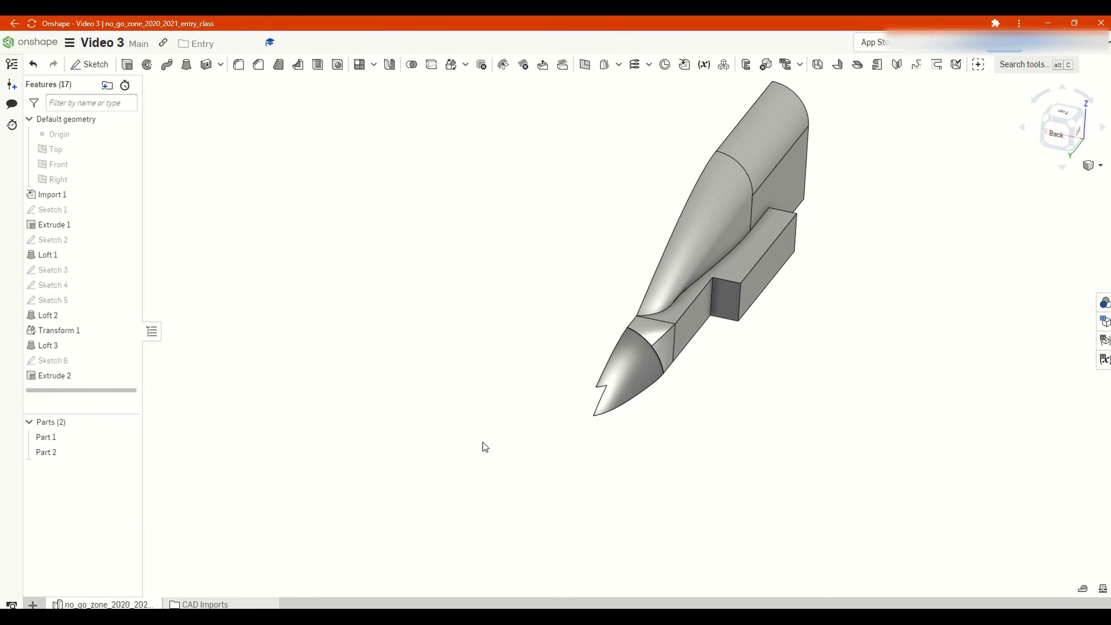